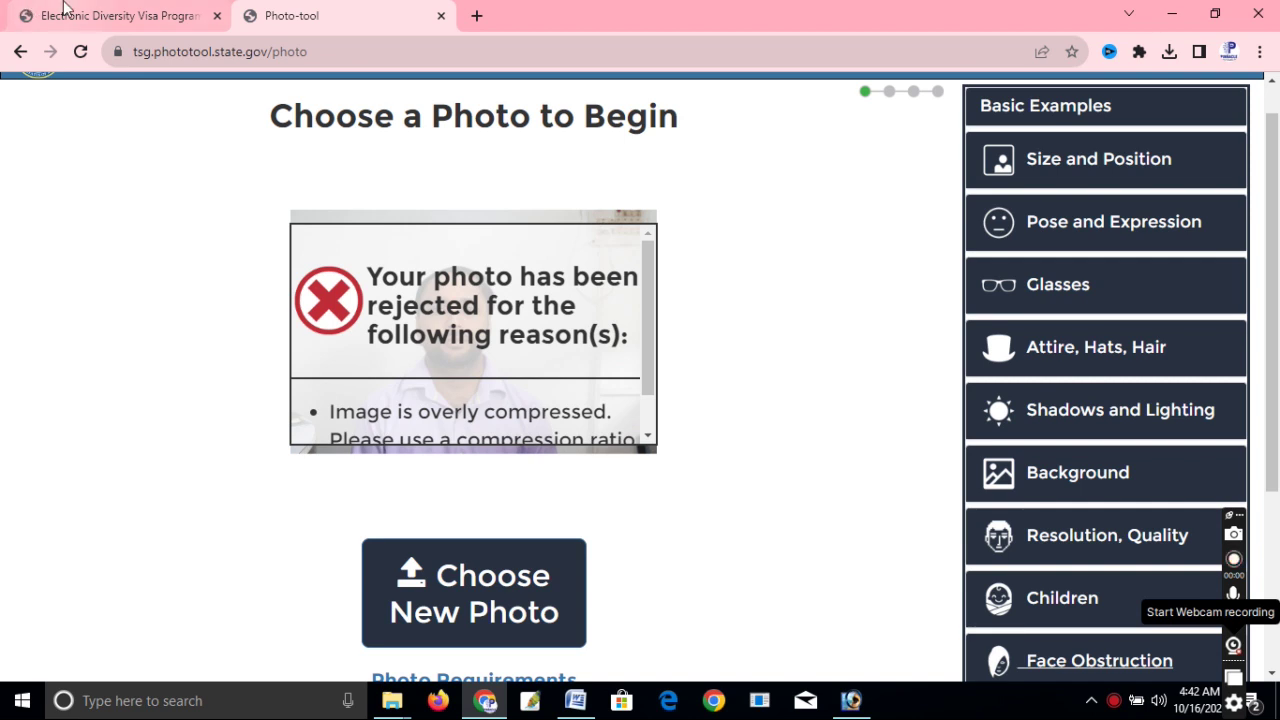
Return to the Electronic Diversity Visa site after Photo-tool rejected the photo as overly compressed.
left_click(63, 10)
Begin the DV-2025 entry and submit the captcha authentication code shown on screen.
scroll(744, 306, "up", 5)
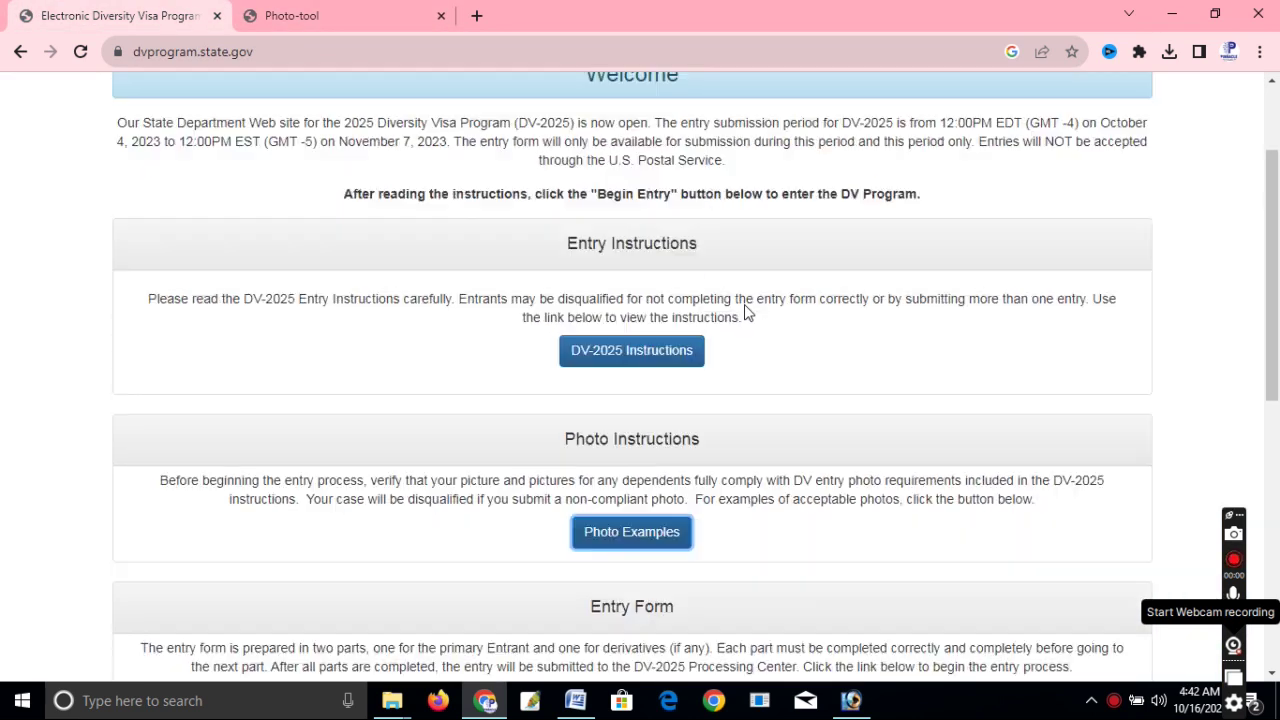
scroll(636, 267, "down", 3)
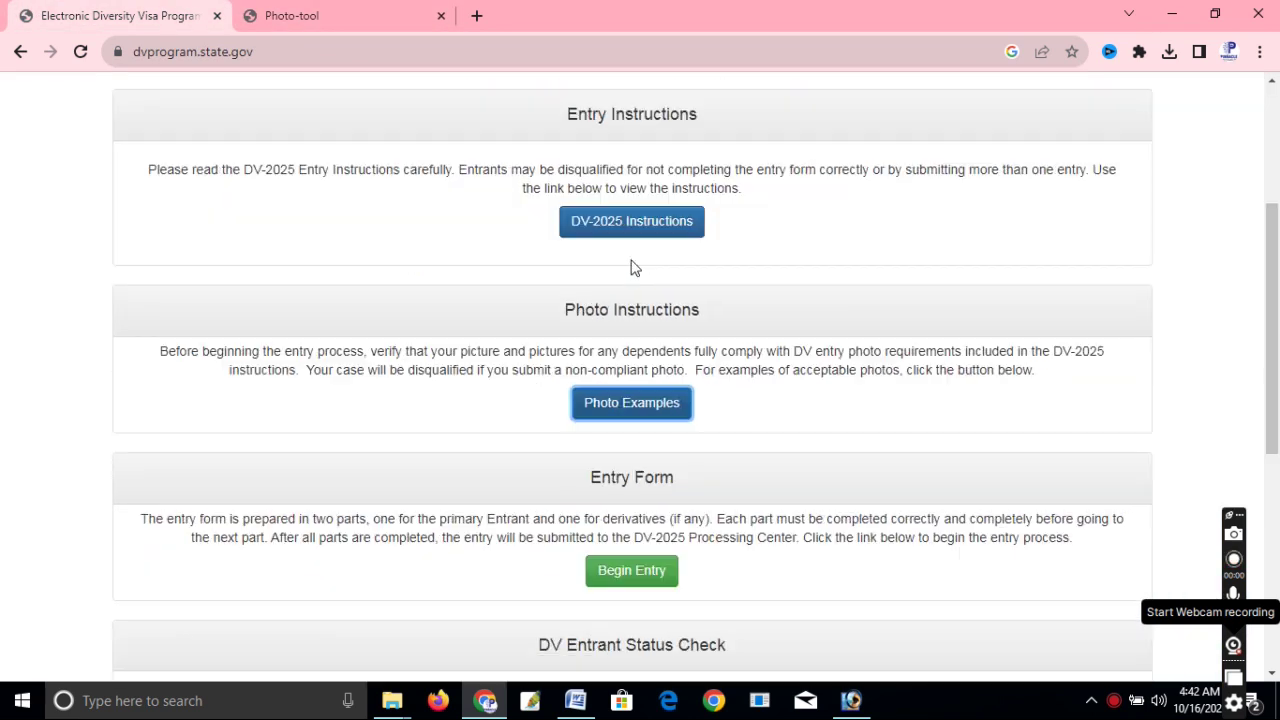
scroll(680, 330, "down", 1)
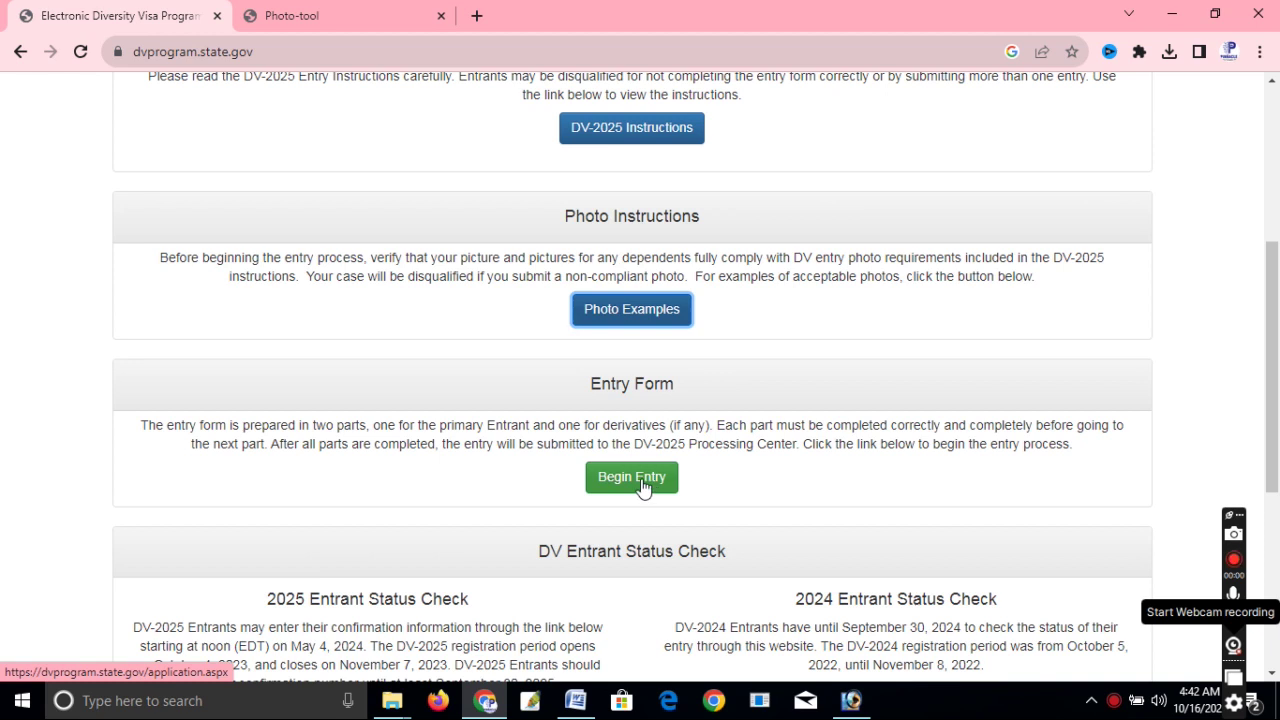
left_click(645, 489)
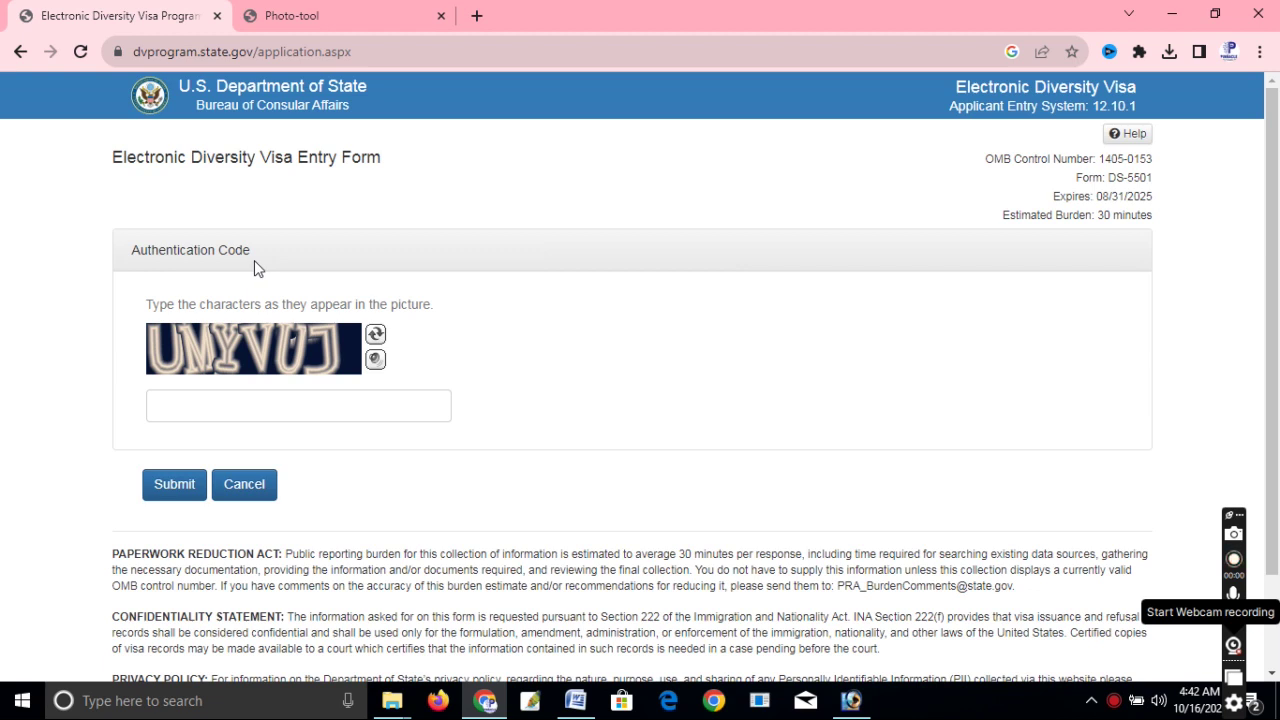
left_click(266, 404)
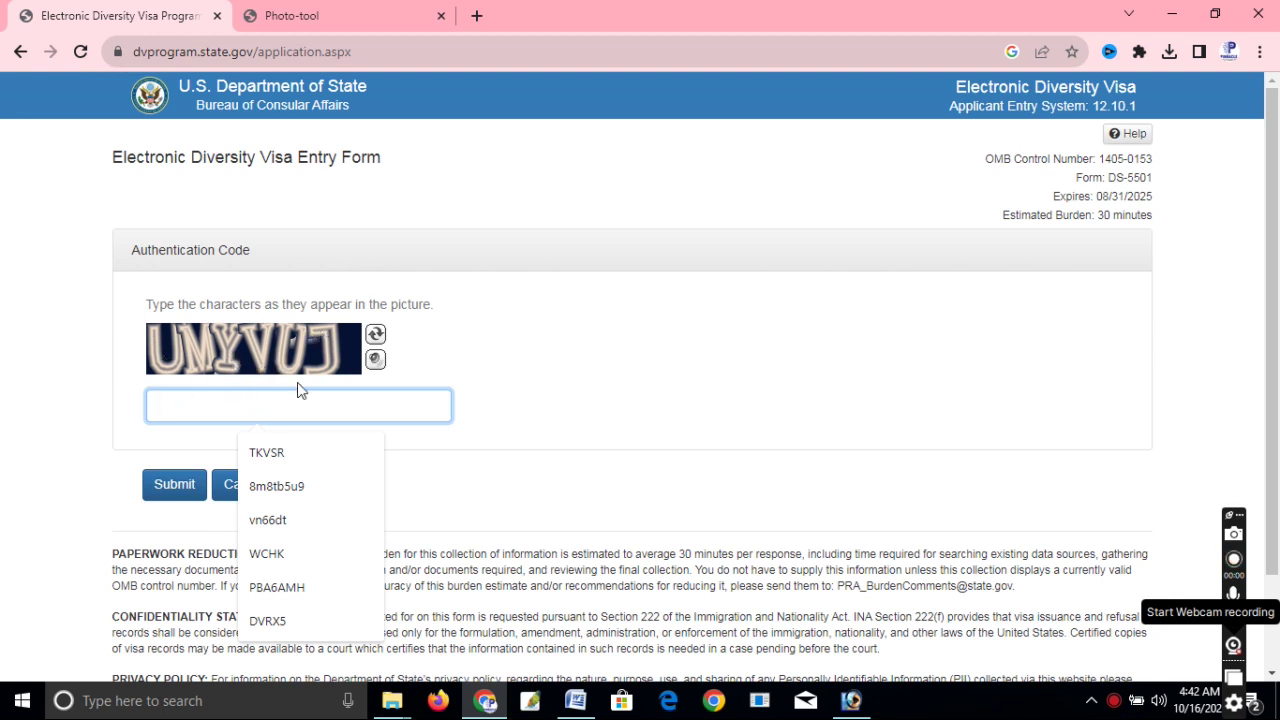
type("U")
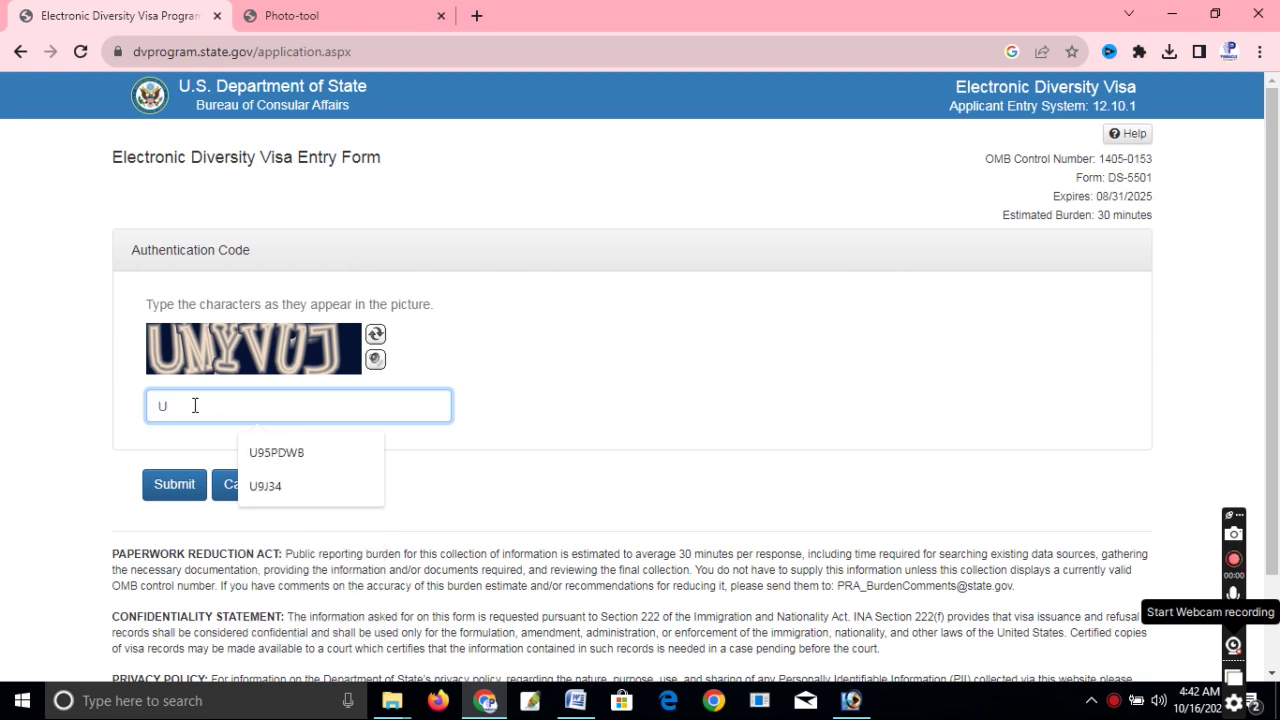
type("MYVUJ")
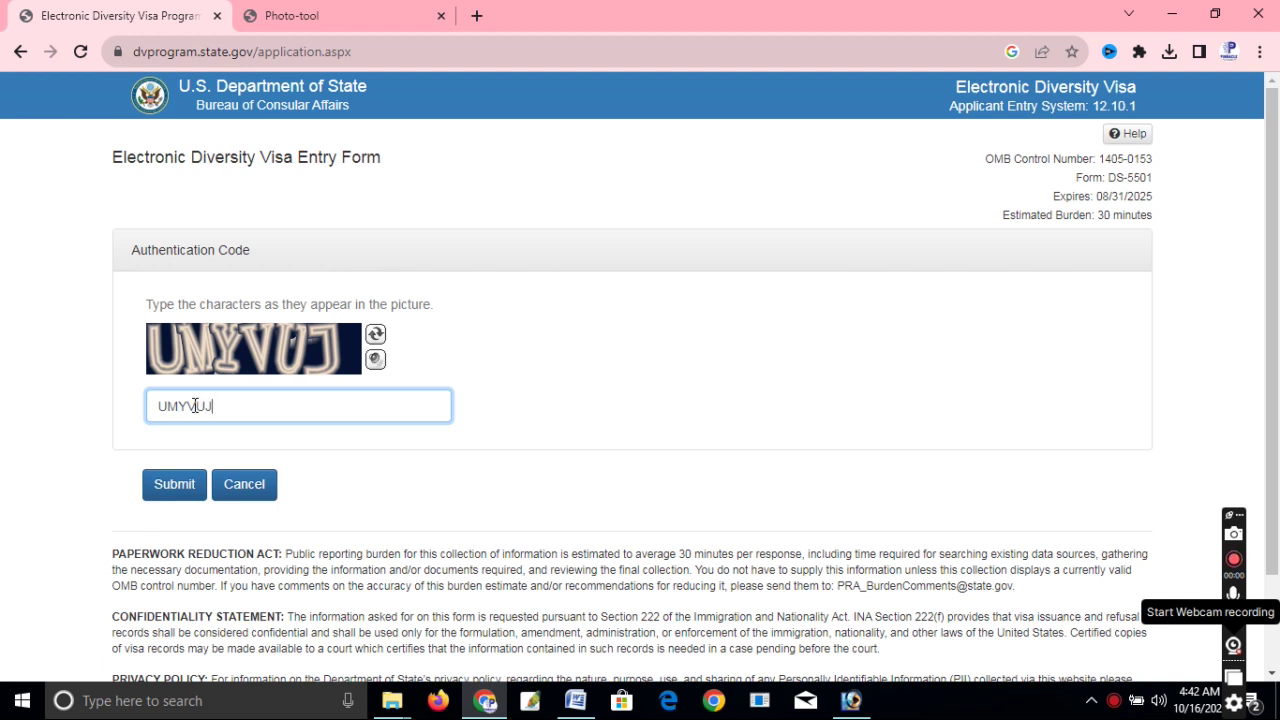
left_click(174, 492)
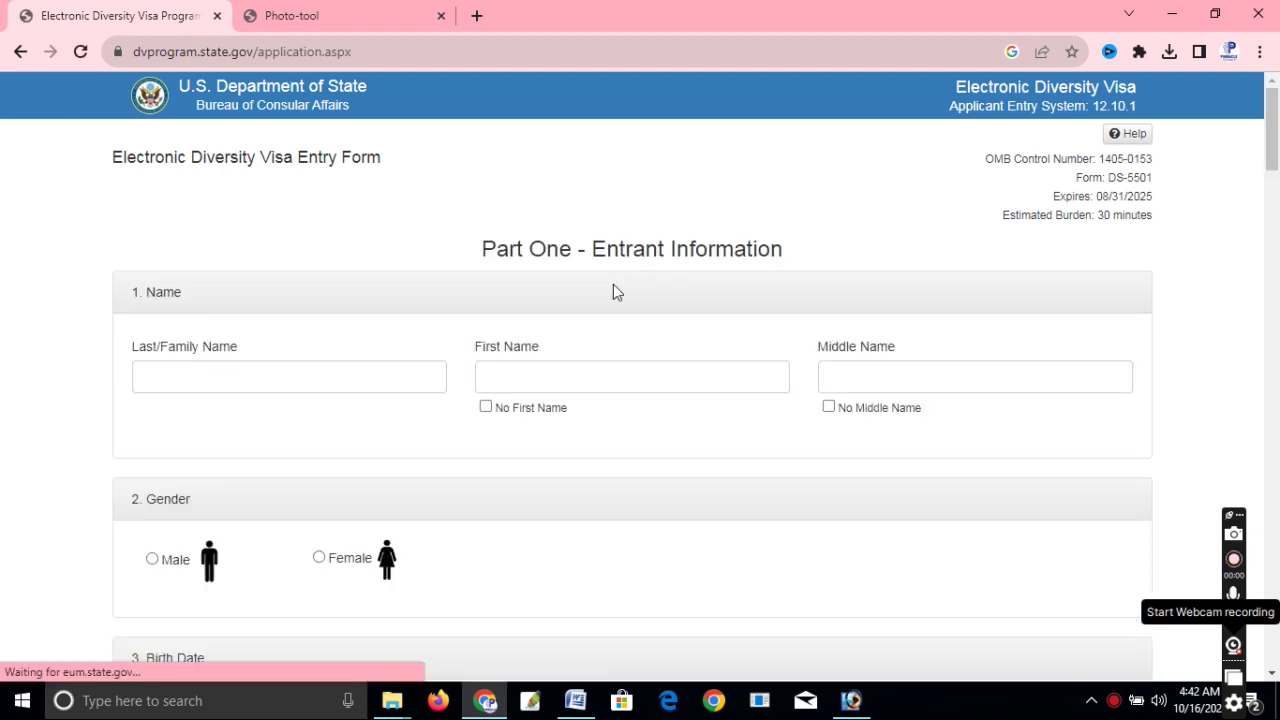
Enter the entrant's last name, correcting the earlier mistyped attempts.
scroll(500, 310, "down", 2)
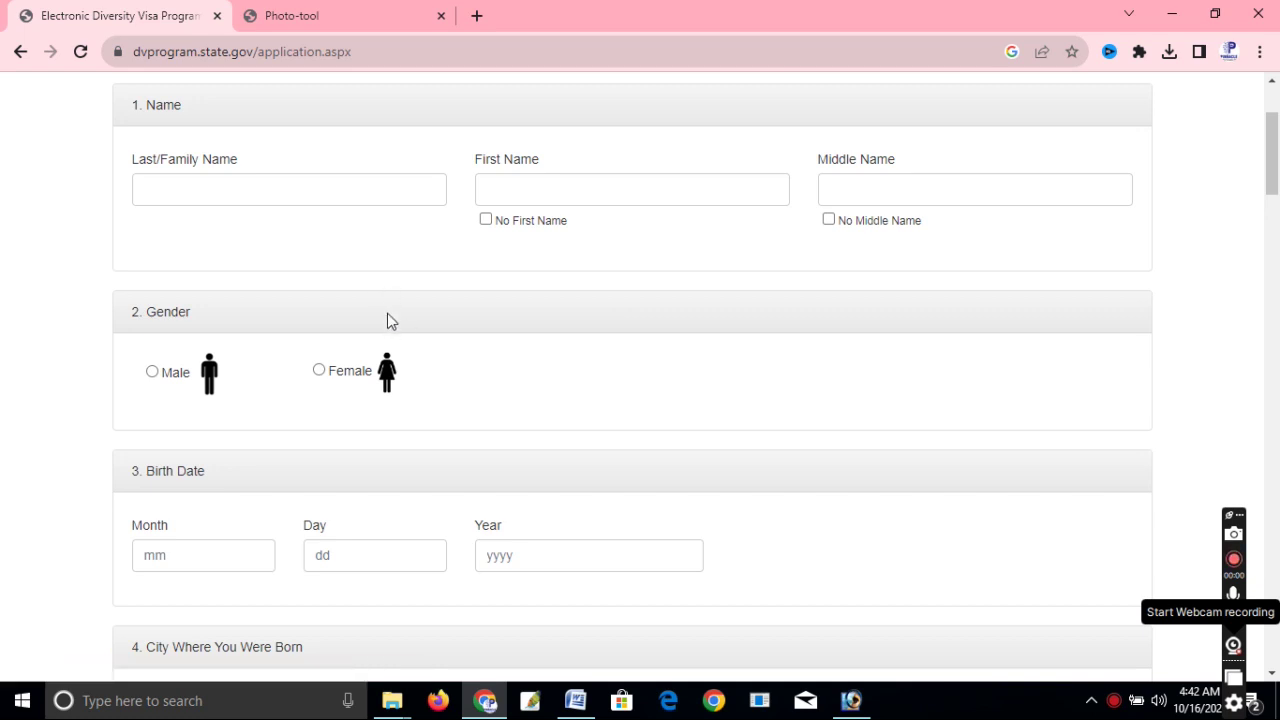
scroll(390, 320, "up", 1)
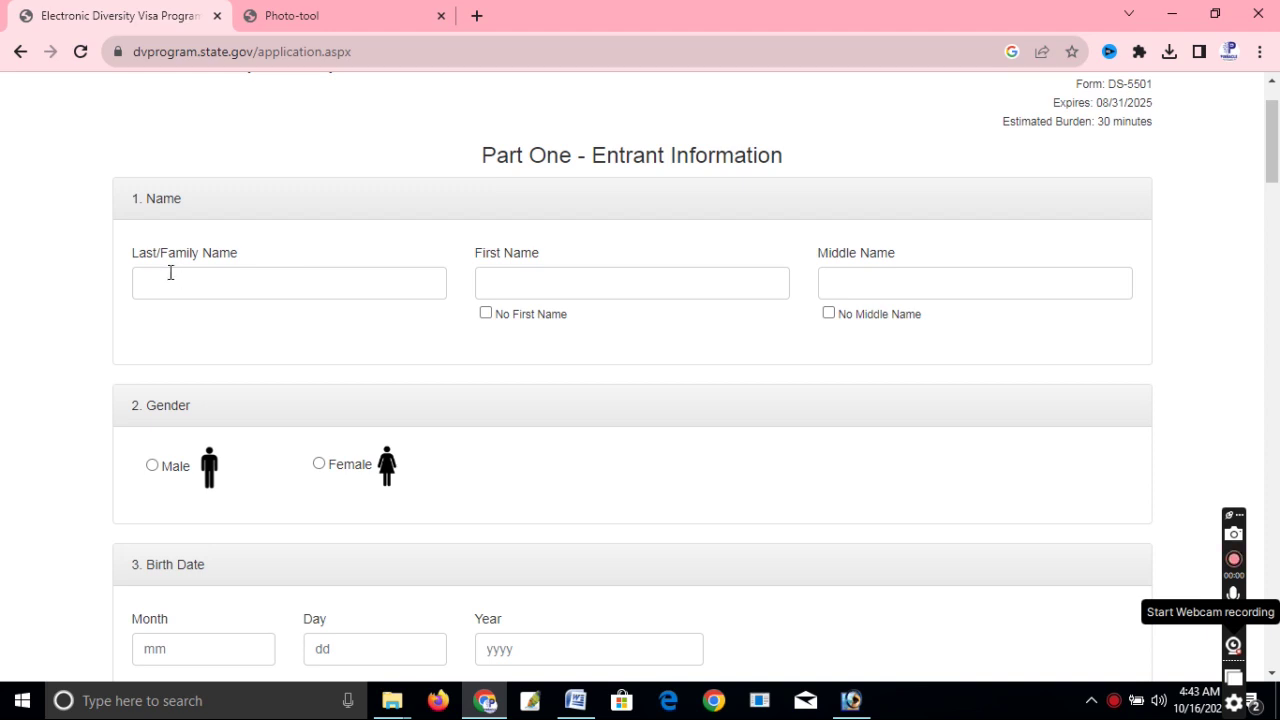
left_click(189, 287)
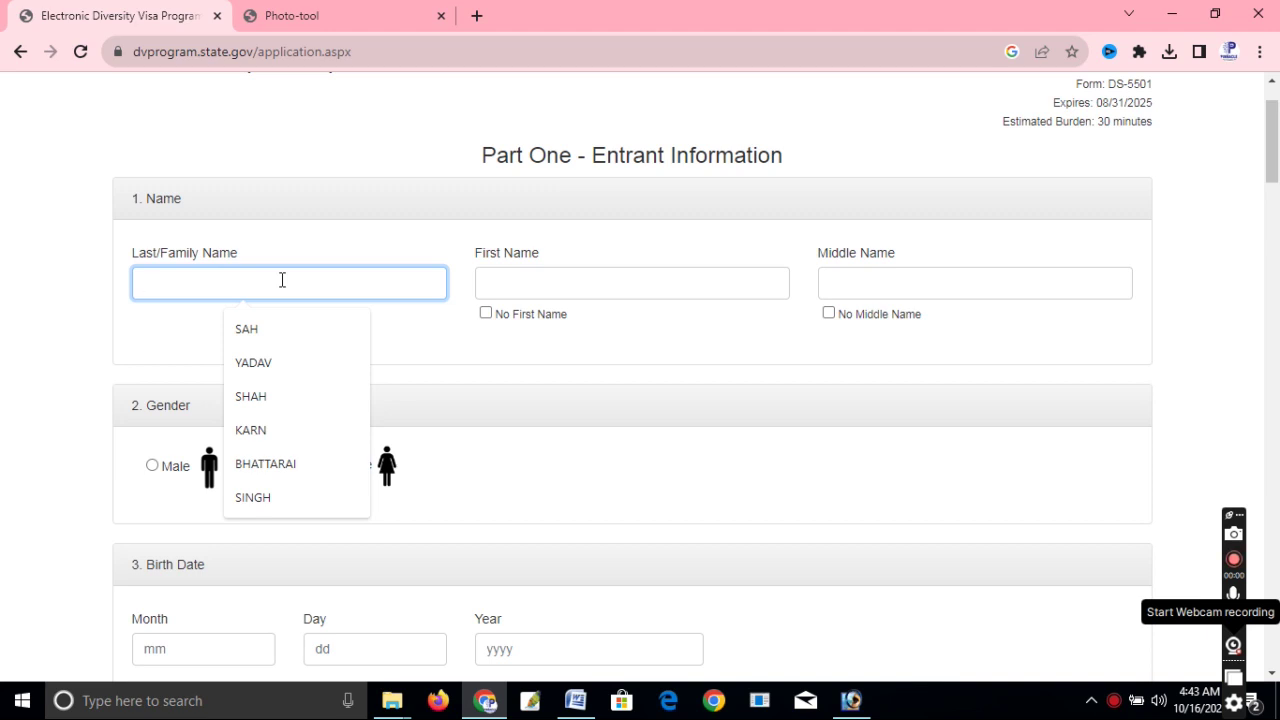
type("m")
key("BackSpace")
type("M.D.")
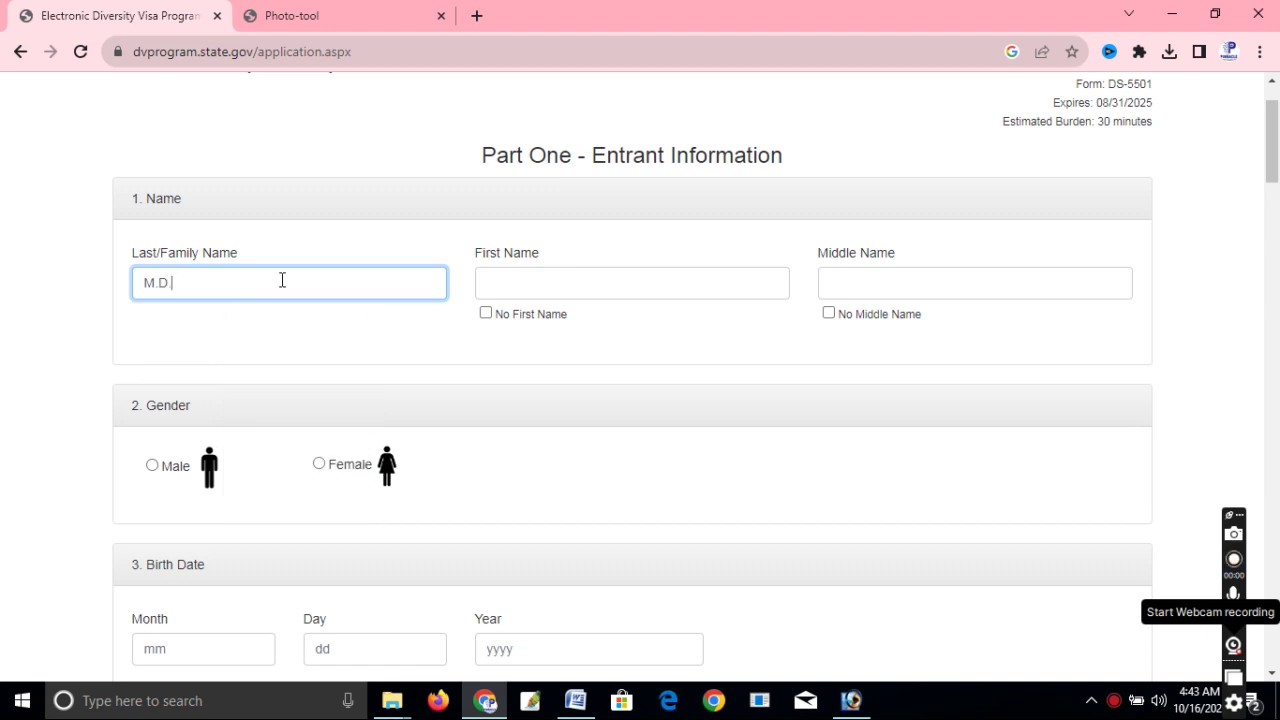
key("BackSpace")
key("BackSpace")
key("BackSpace")
key("BackSpace")
key("Tab")
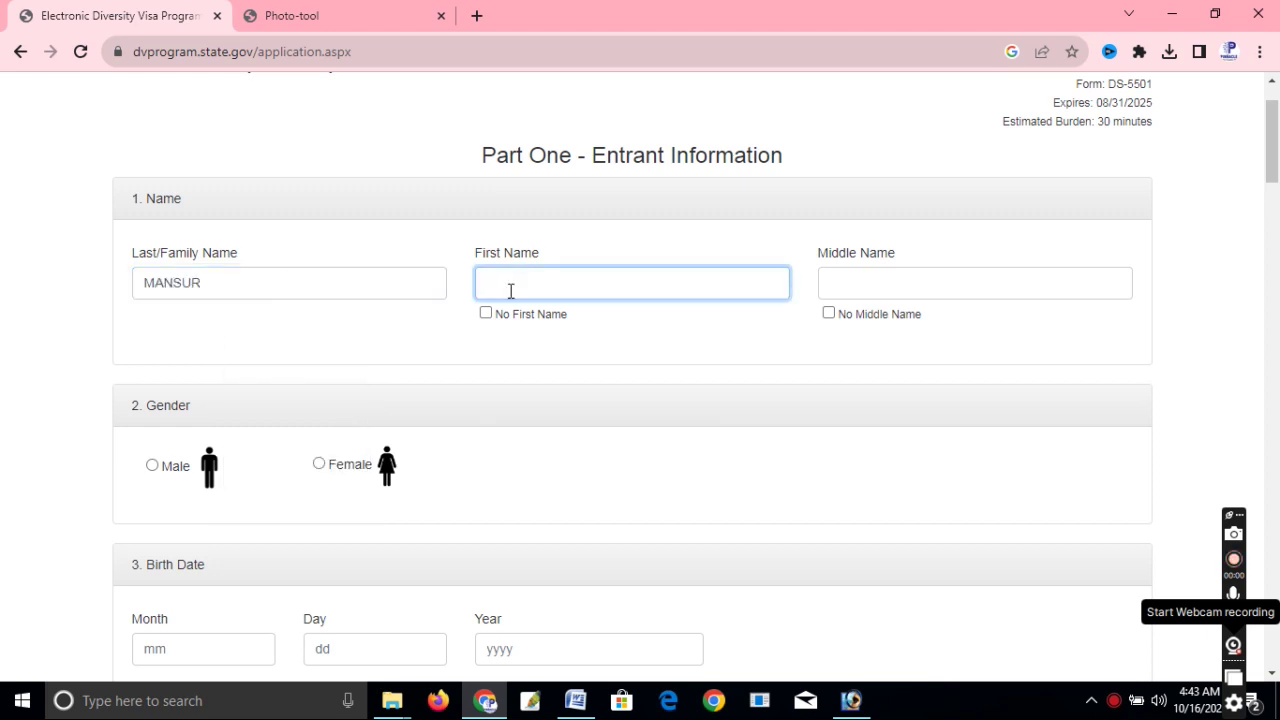
Enter the entrant's first and middle names, leaving No Middle Name unchecked.
left_click(537, 289)
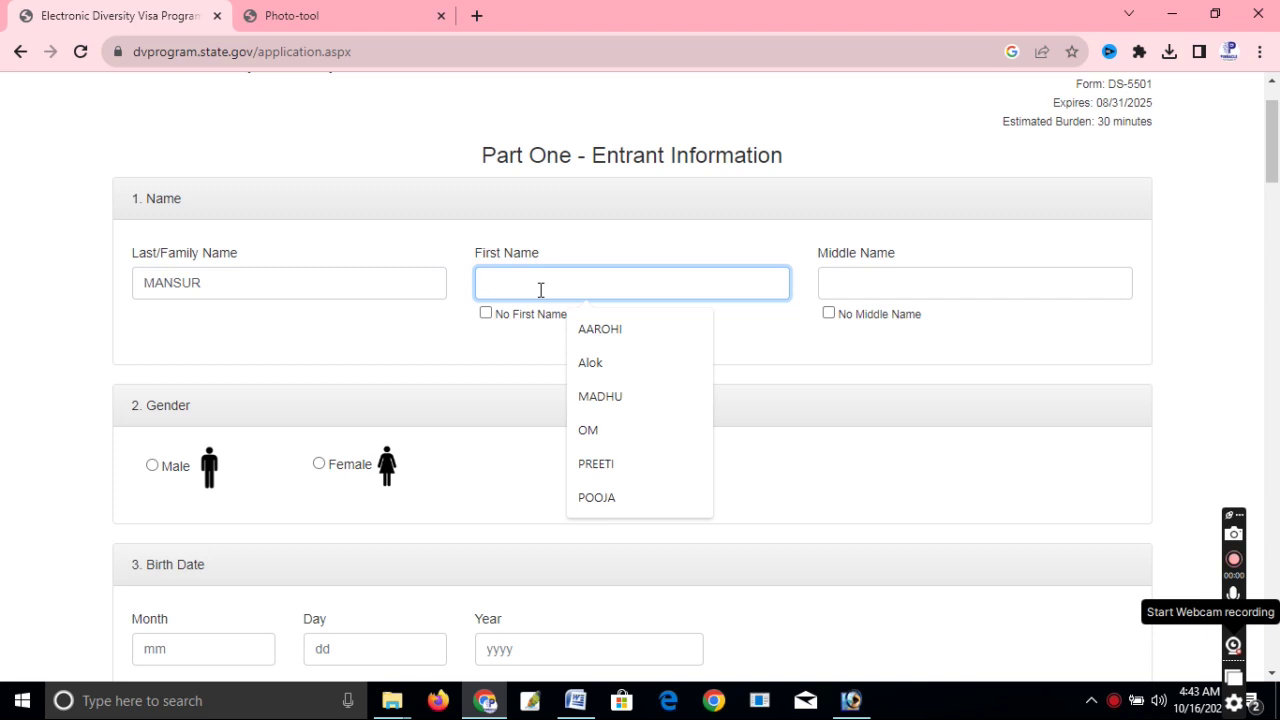
type("MD")
key("Tab")
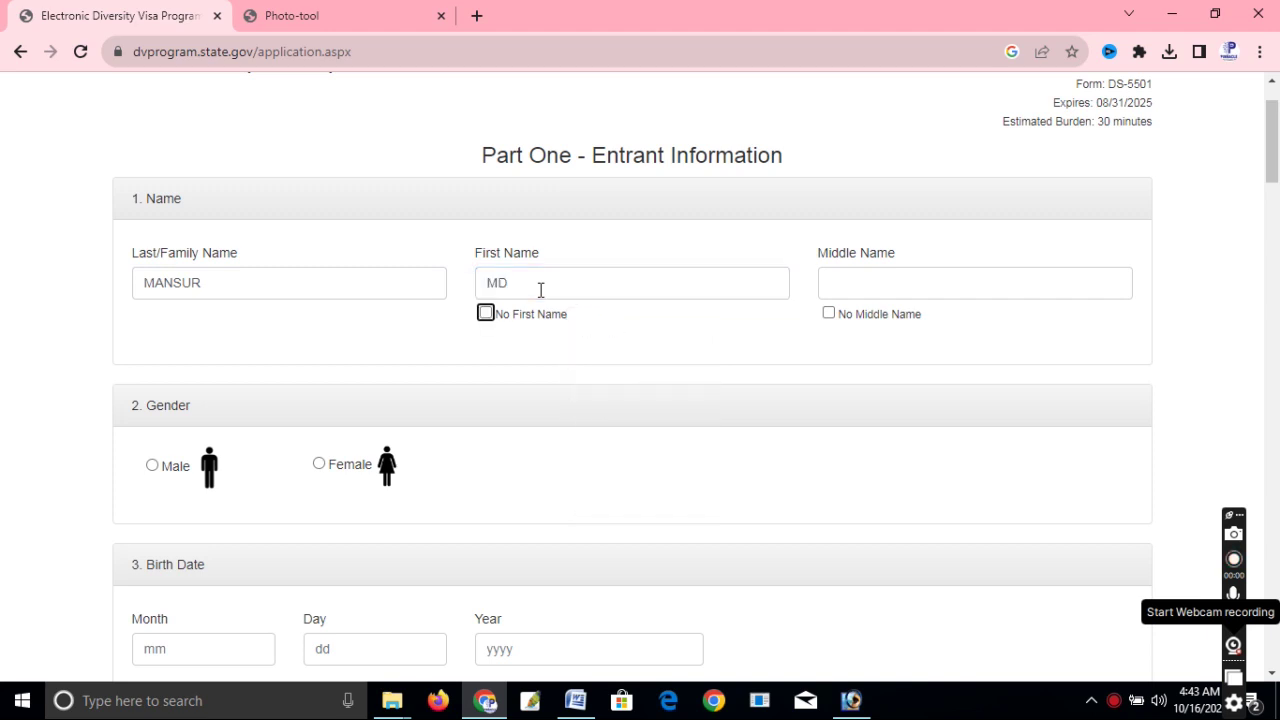
left_click(908, 277)
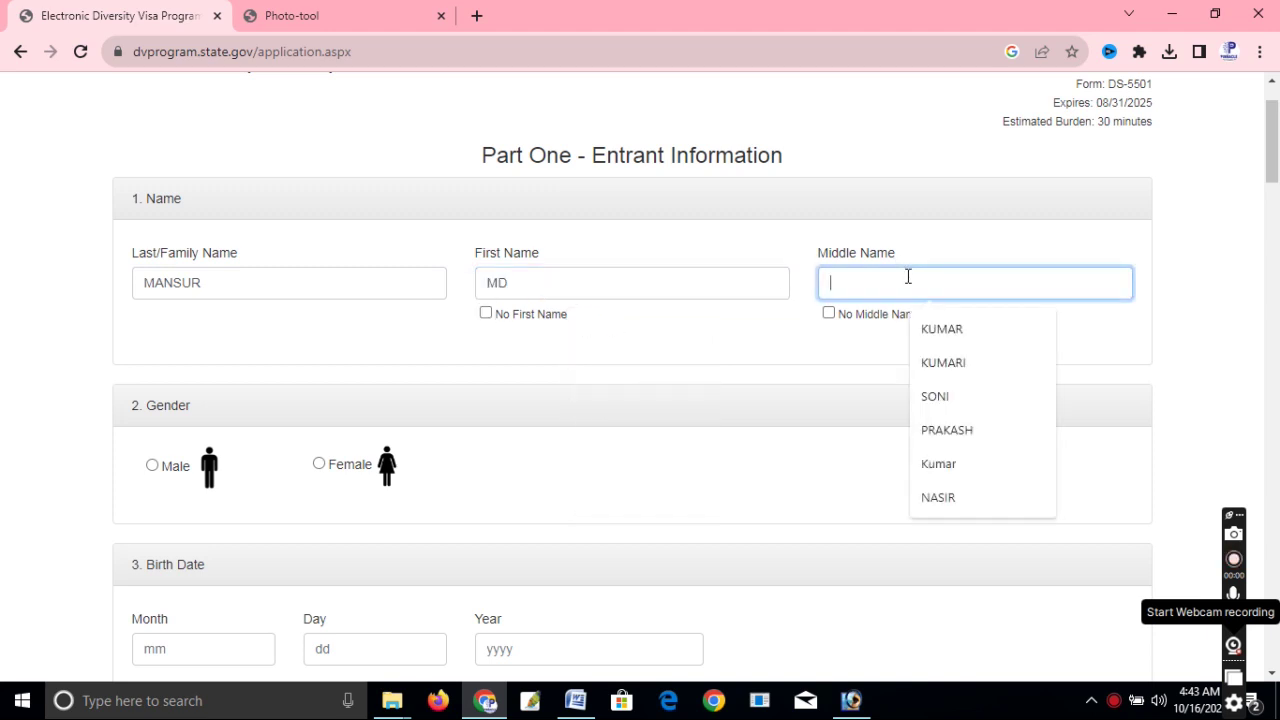
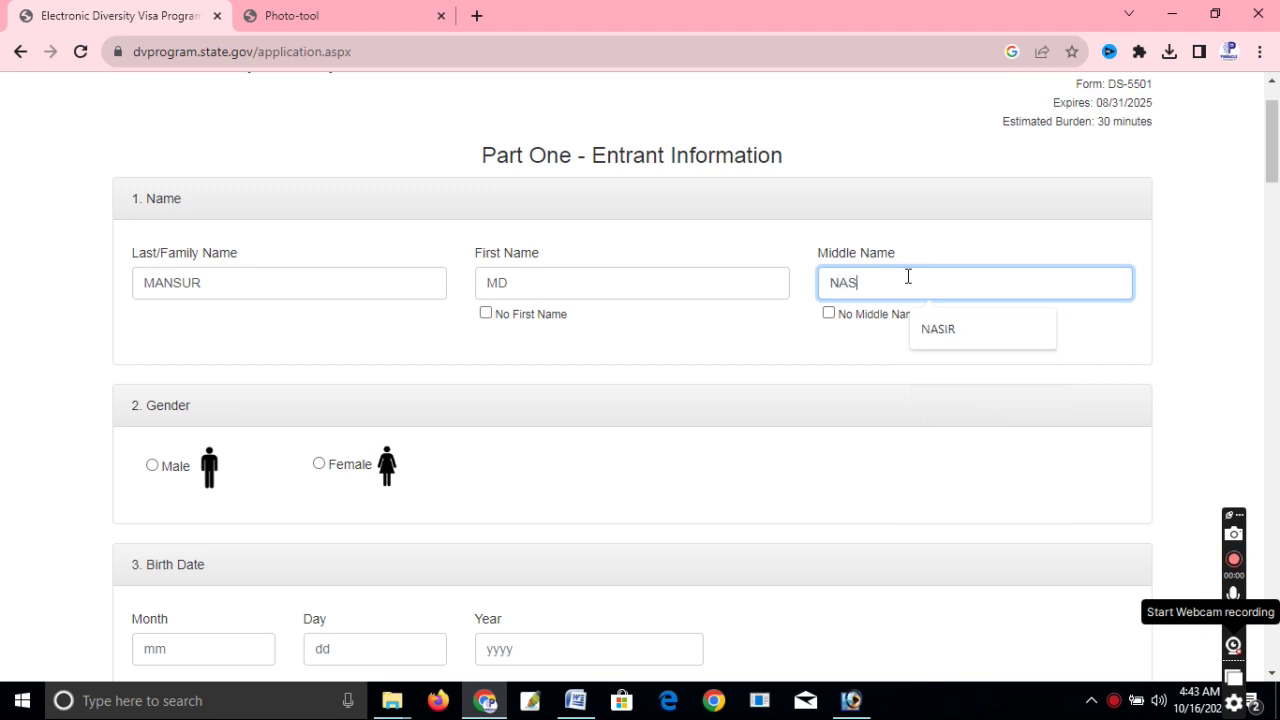
left_click(828, 314)
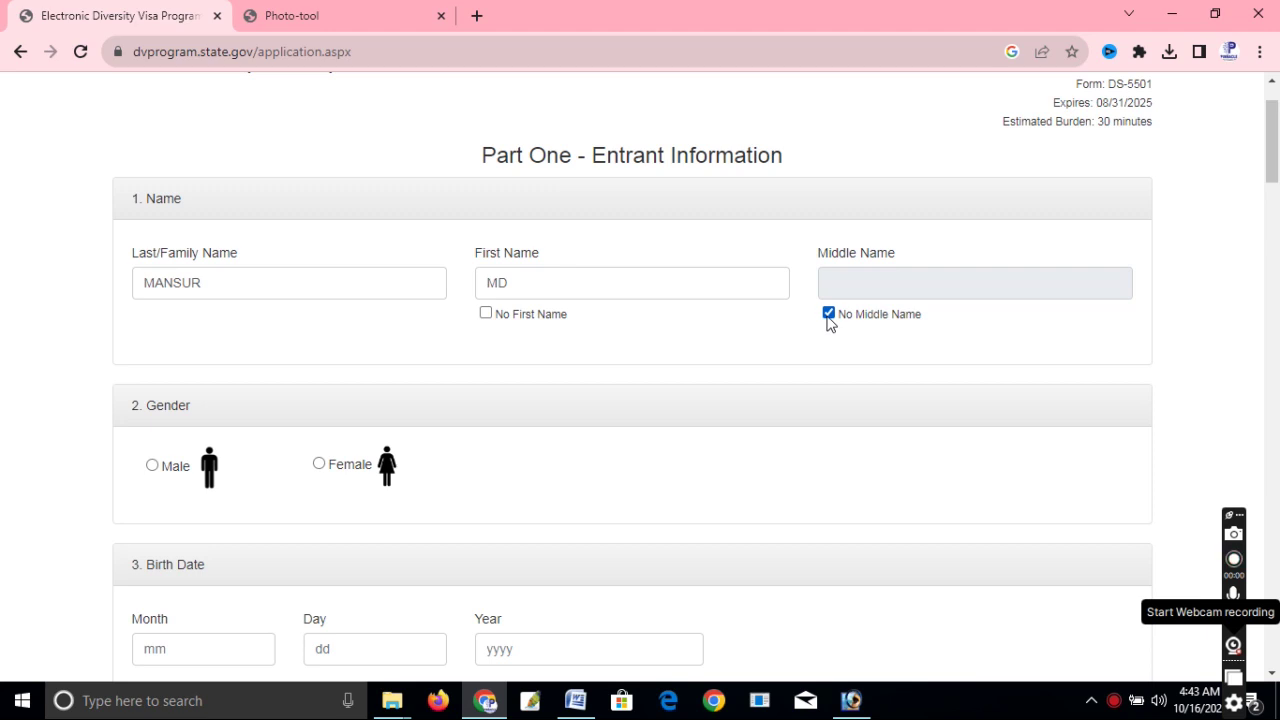
left_click(828, 314)
left_click(840, 277)
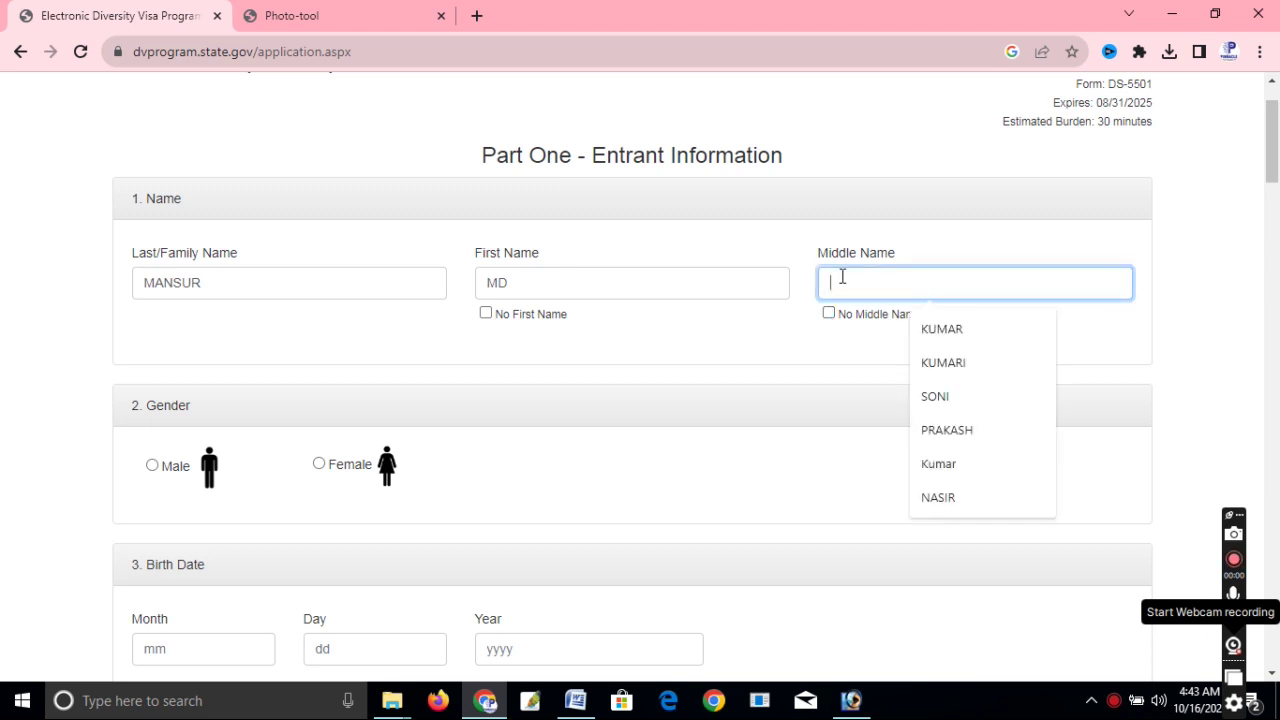
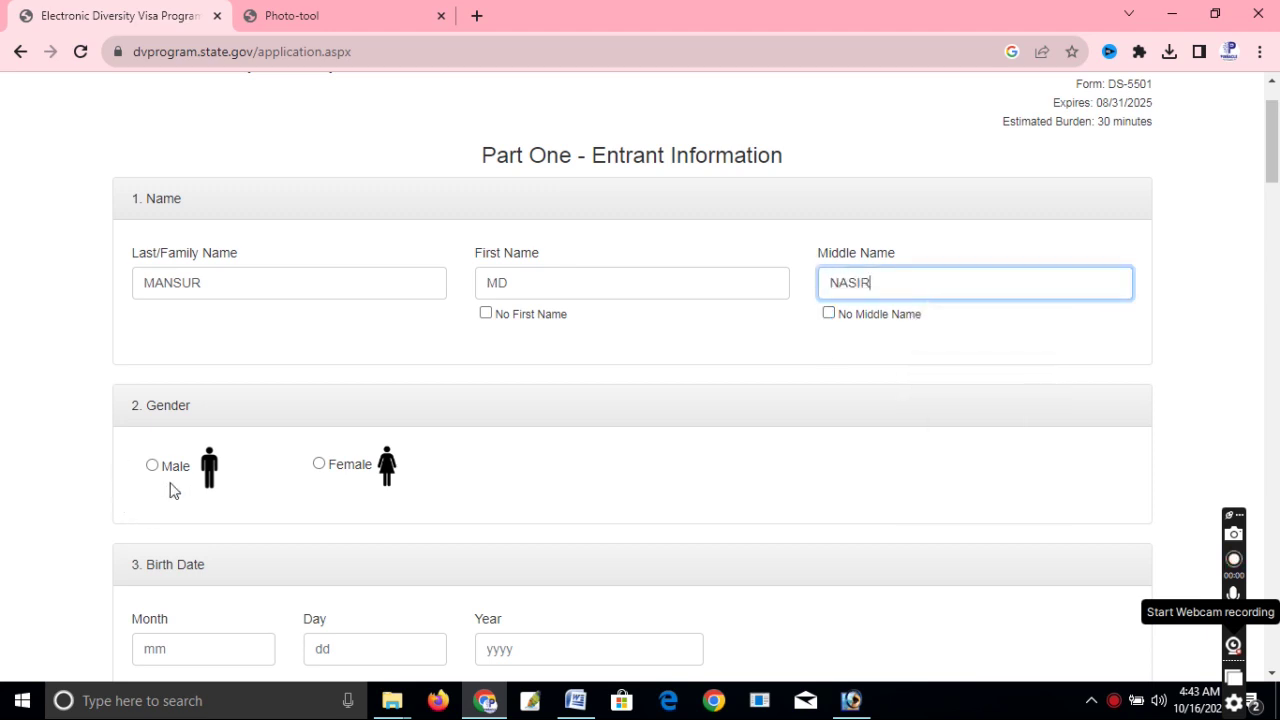
Set the entrant's gender to Male and fill in the birth month, day and year.
left_click(151, 466)
scroll(323, 451, "down", 4)
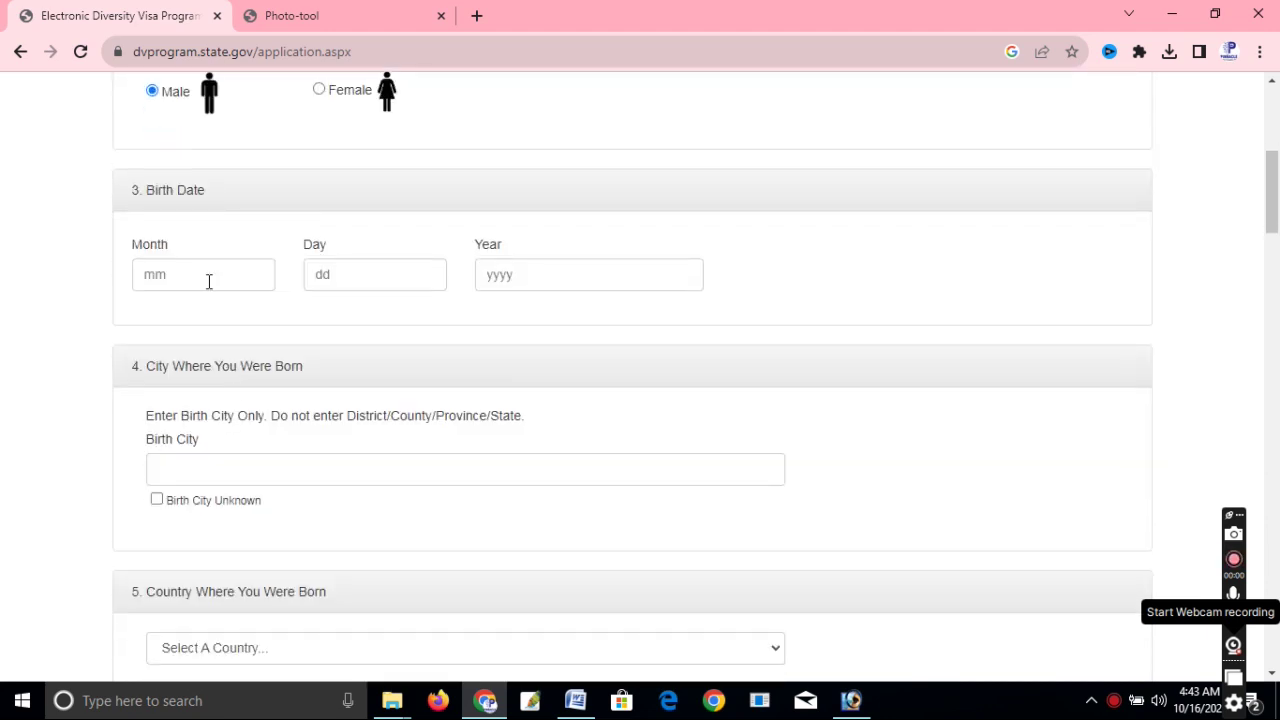
left_click(208, 280)
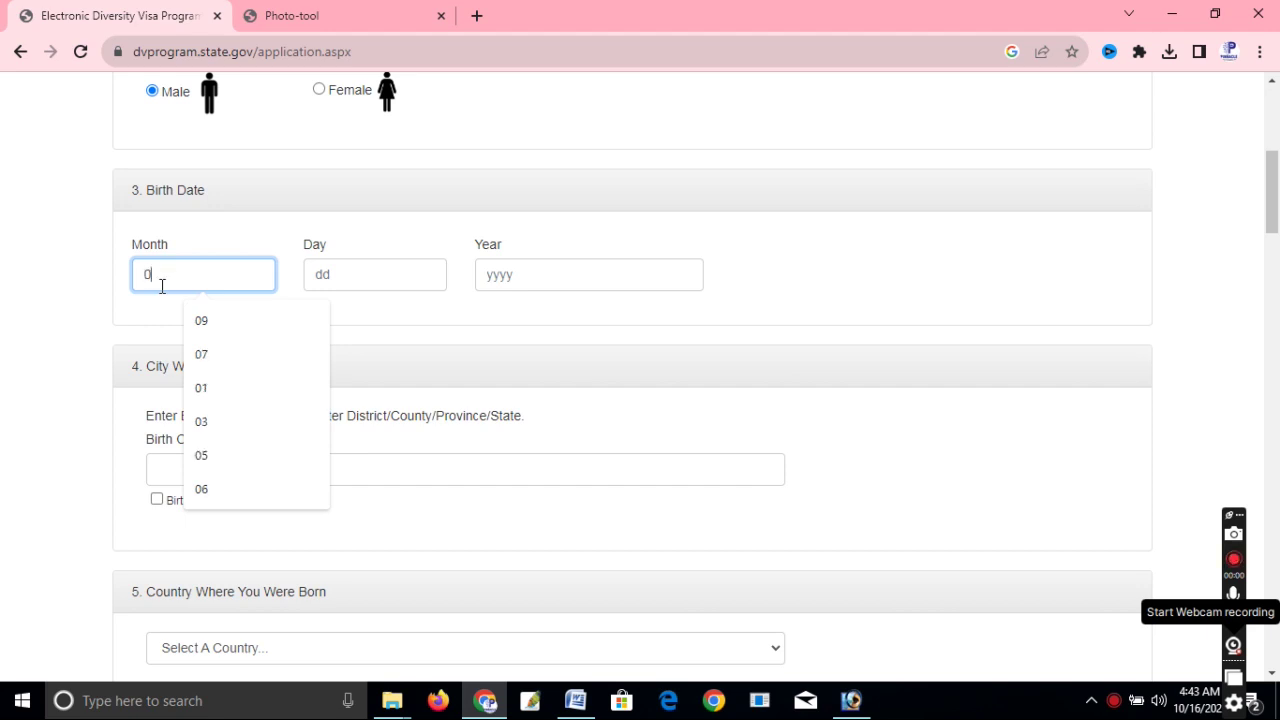
left_click(363, 263)
type("17")
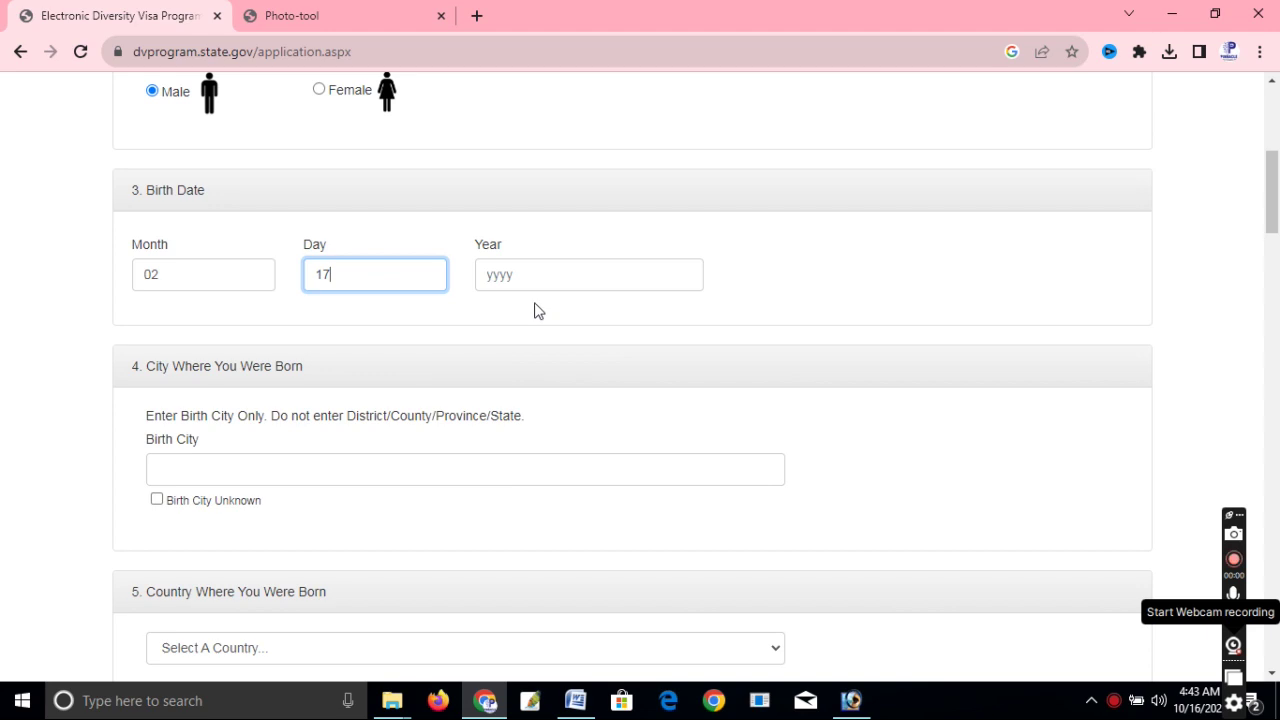
left_click(537, 280)
type("2003")
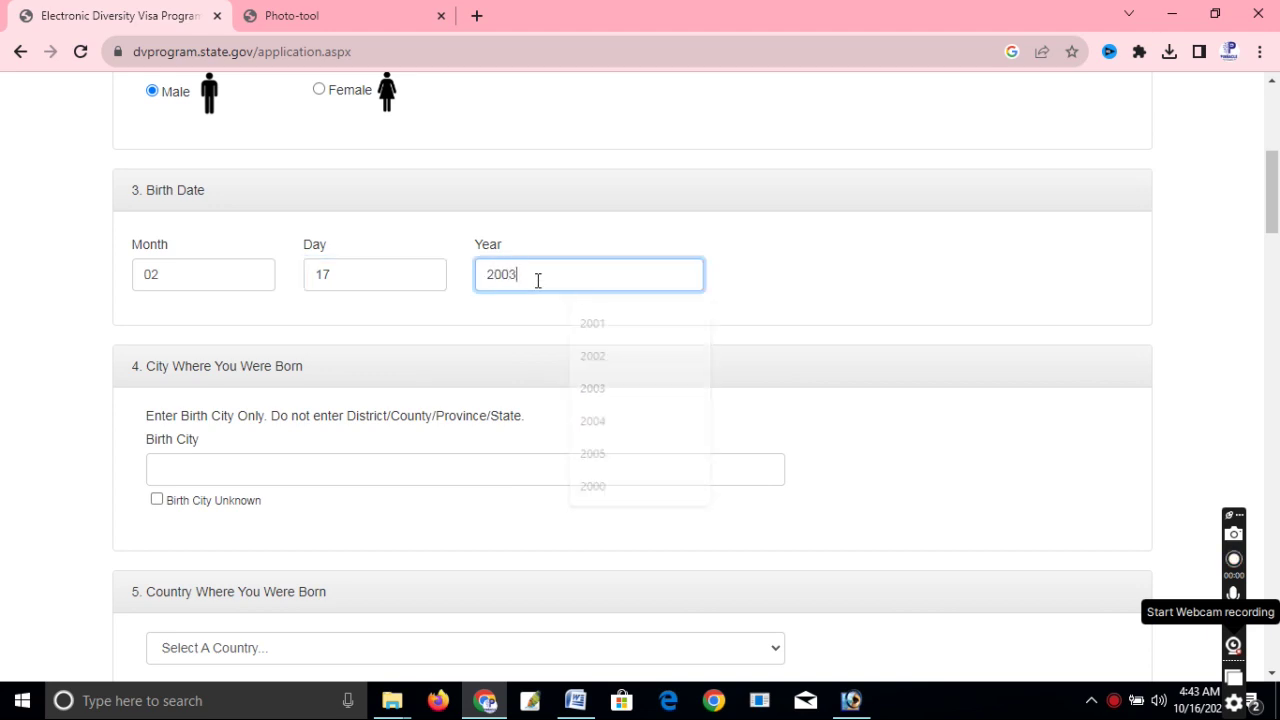
Enter BIRATNAGAR as the birth city and choose Nepal as the country of birth.
scroll(290, 340, "down", 2)
left_click(226, 284)
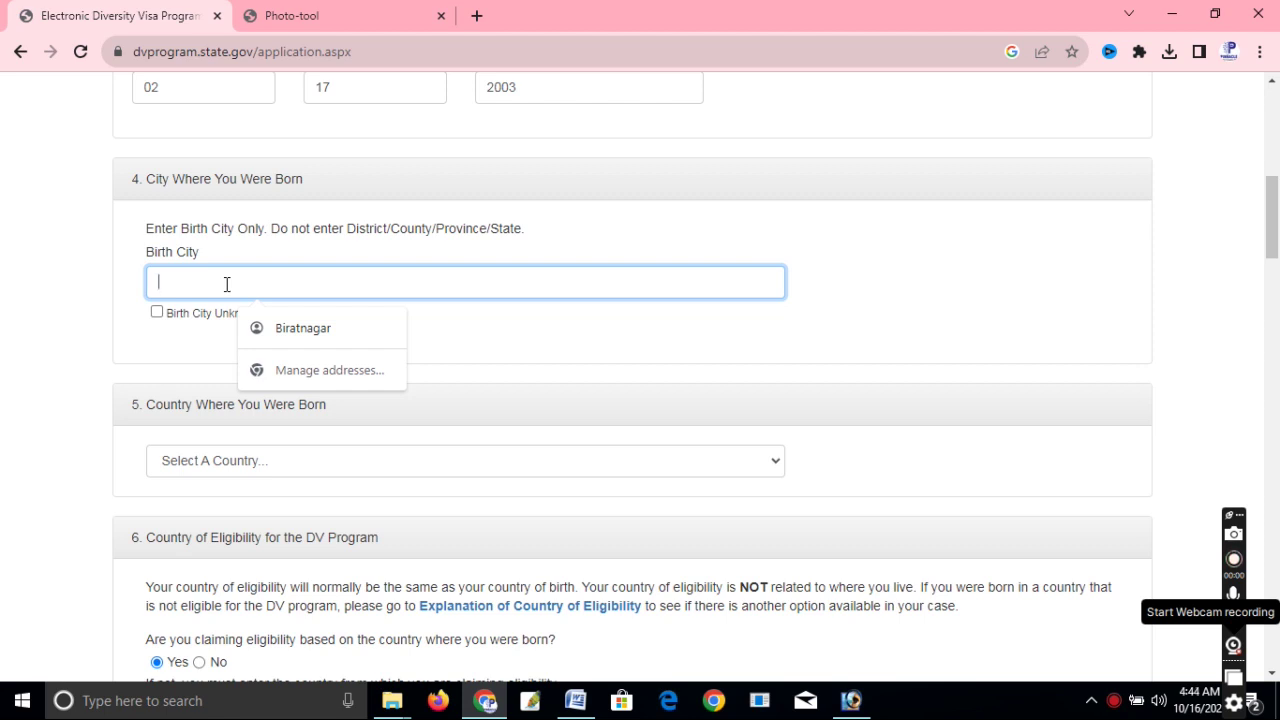
type("BIRATNAGAR")
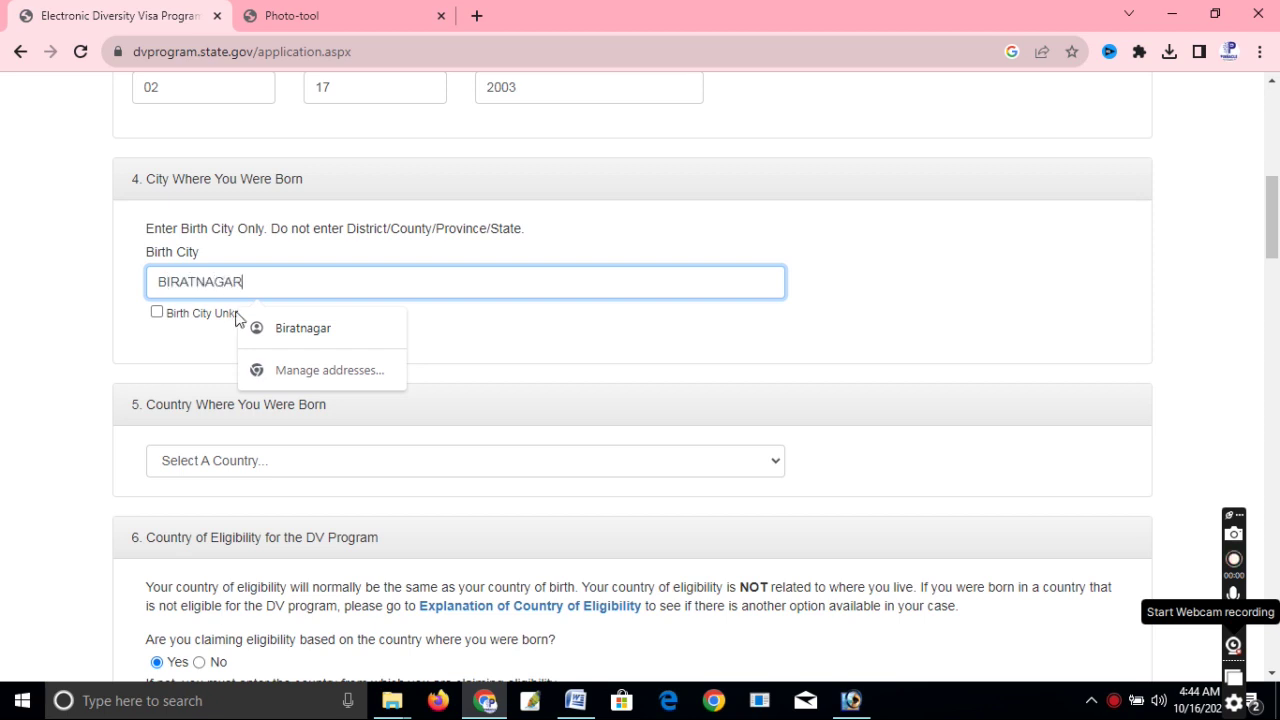
left_click(197, 469)
left_click(88, 445)
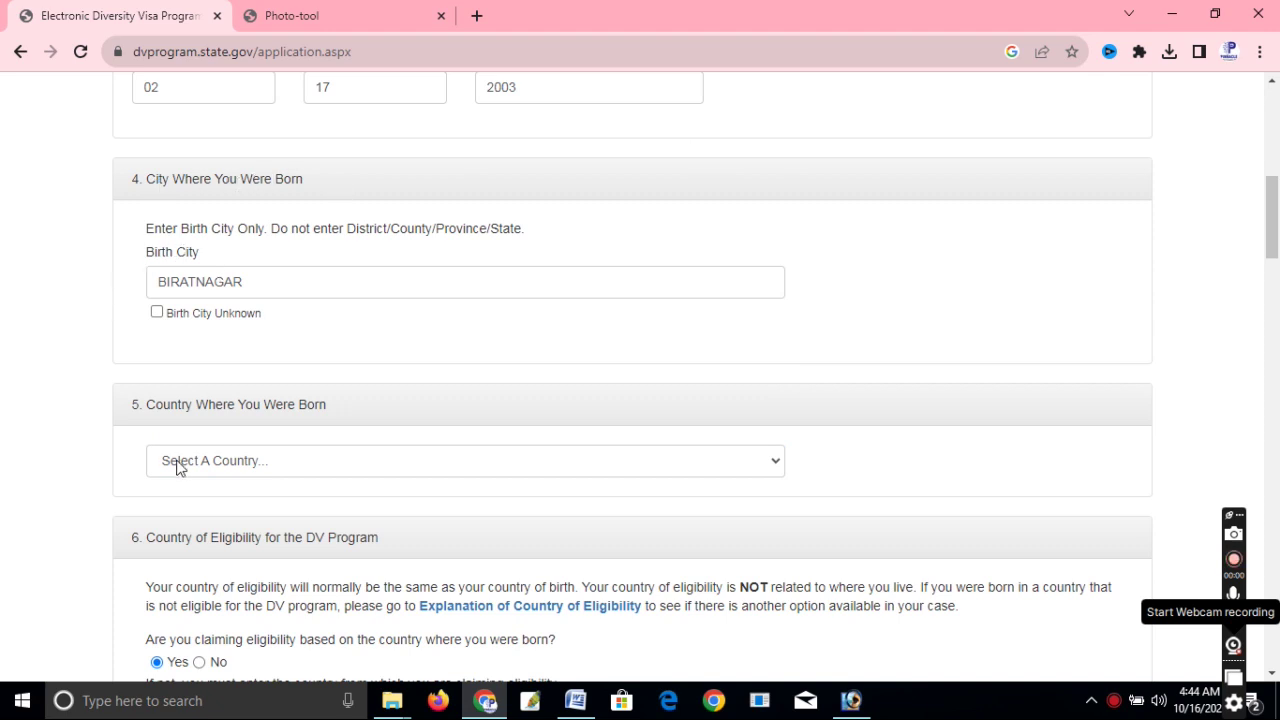
left_click(245, 471)
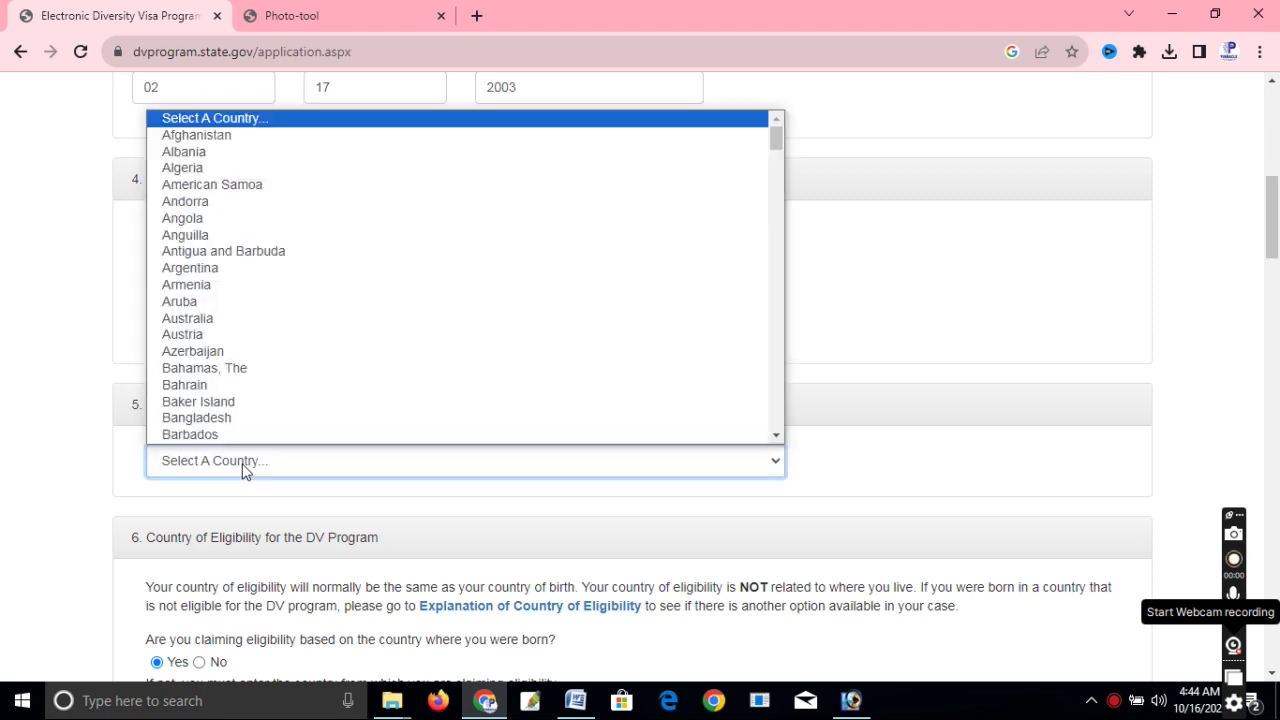
type("ne")
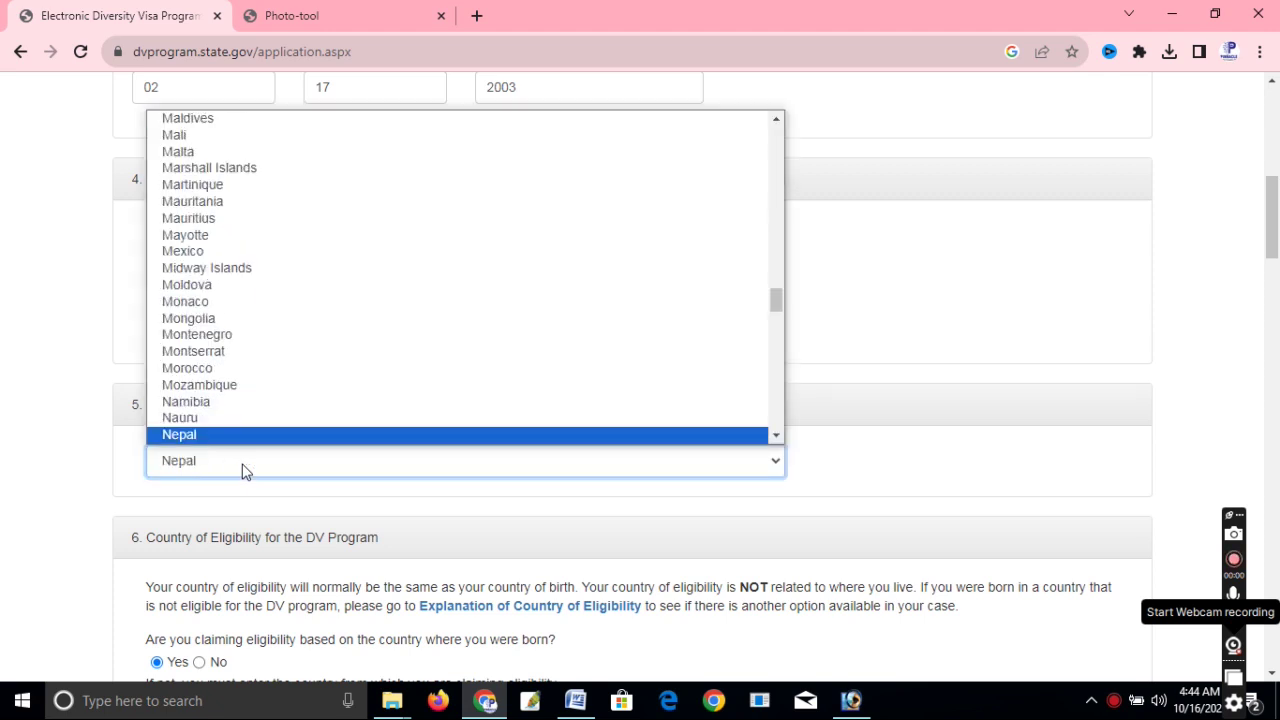
key("Return")
scroll(292, 464, "down", 5)
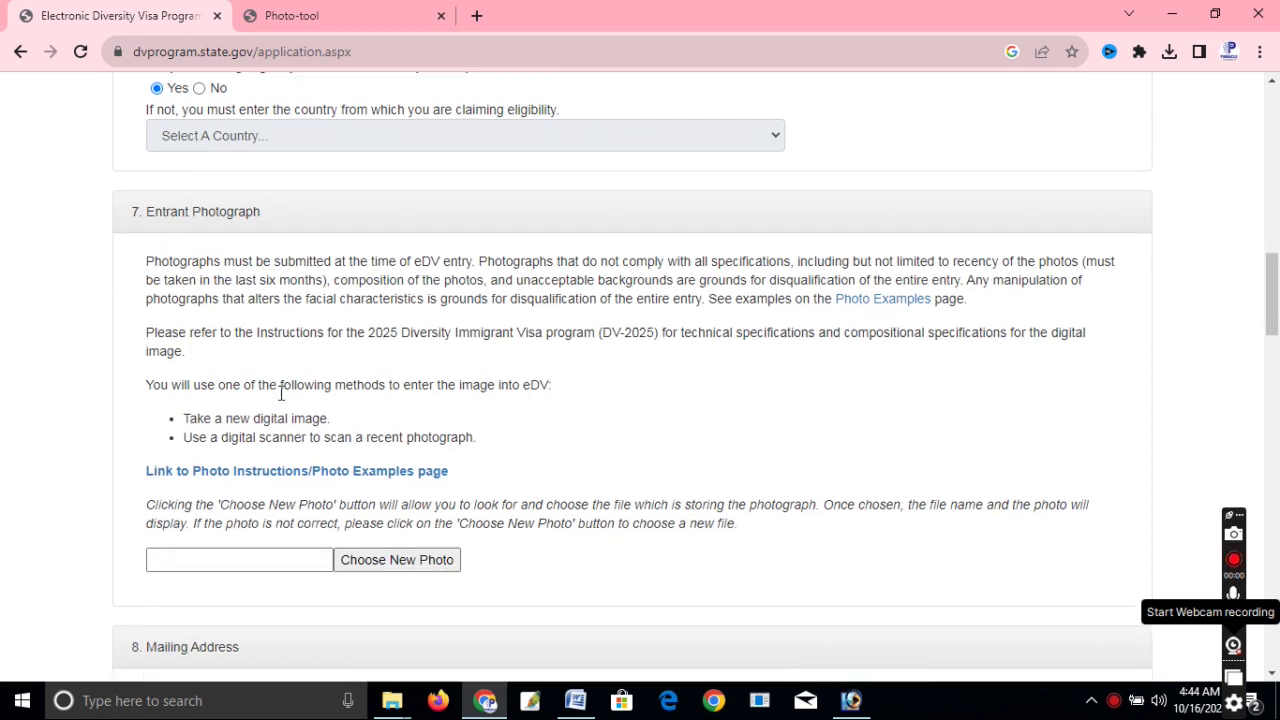
scroll(281, 393, "down", 1)
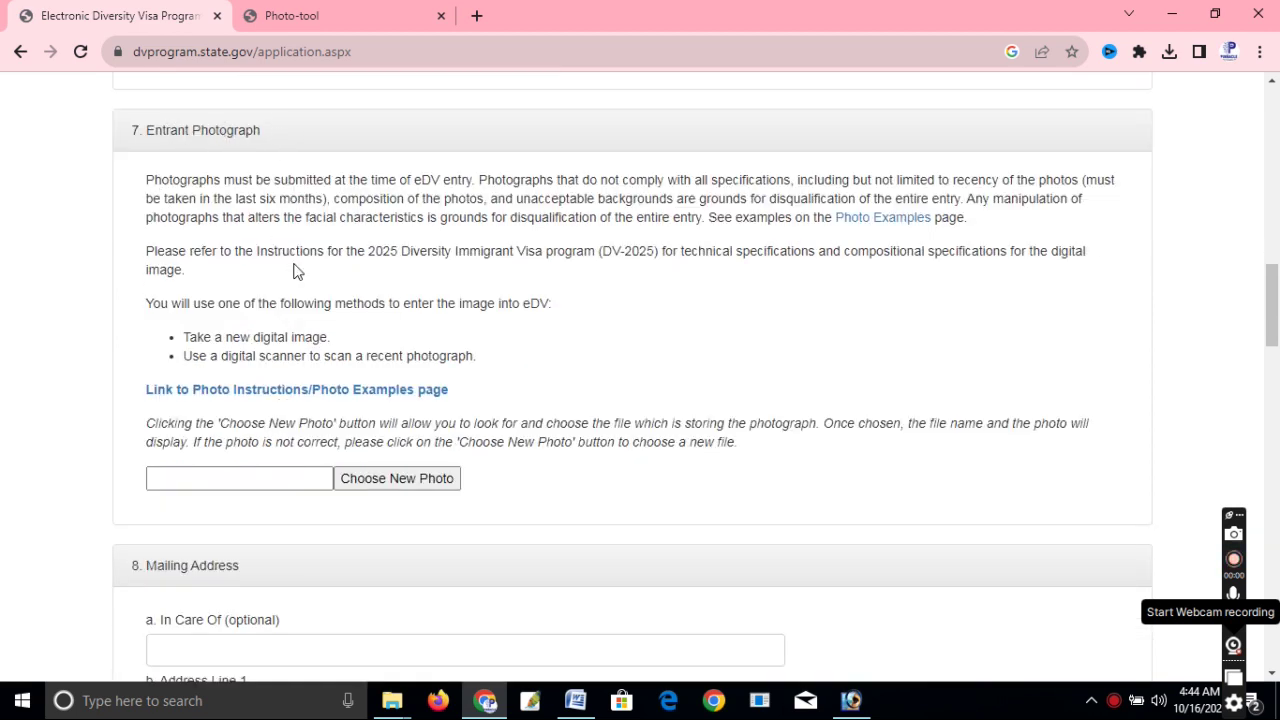
scroll(297, 275, "down", 1)
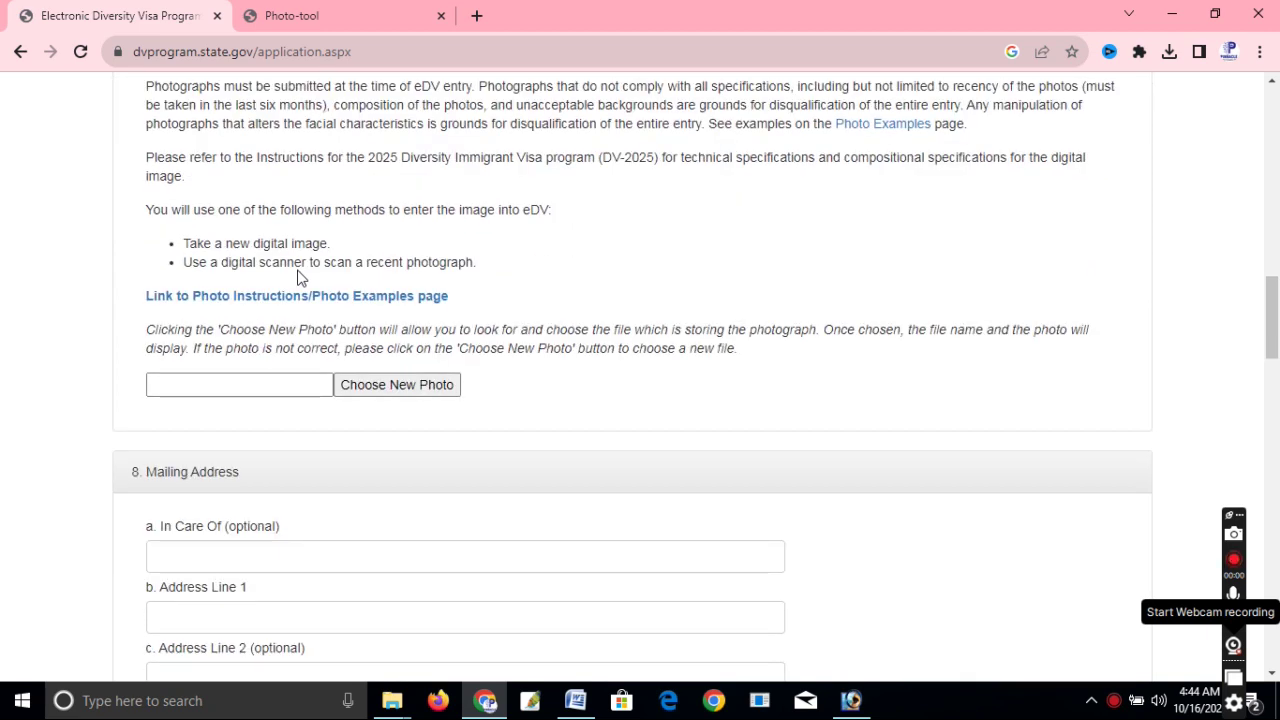
left_click(384, 390)
left_click(385, 392)
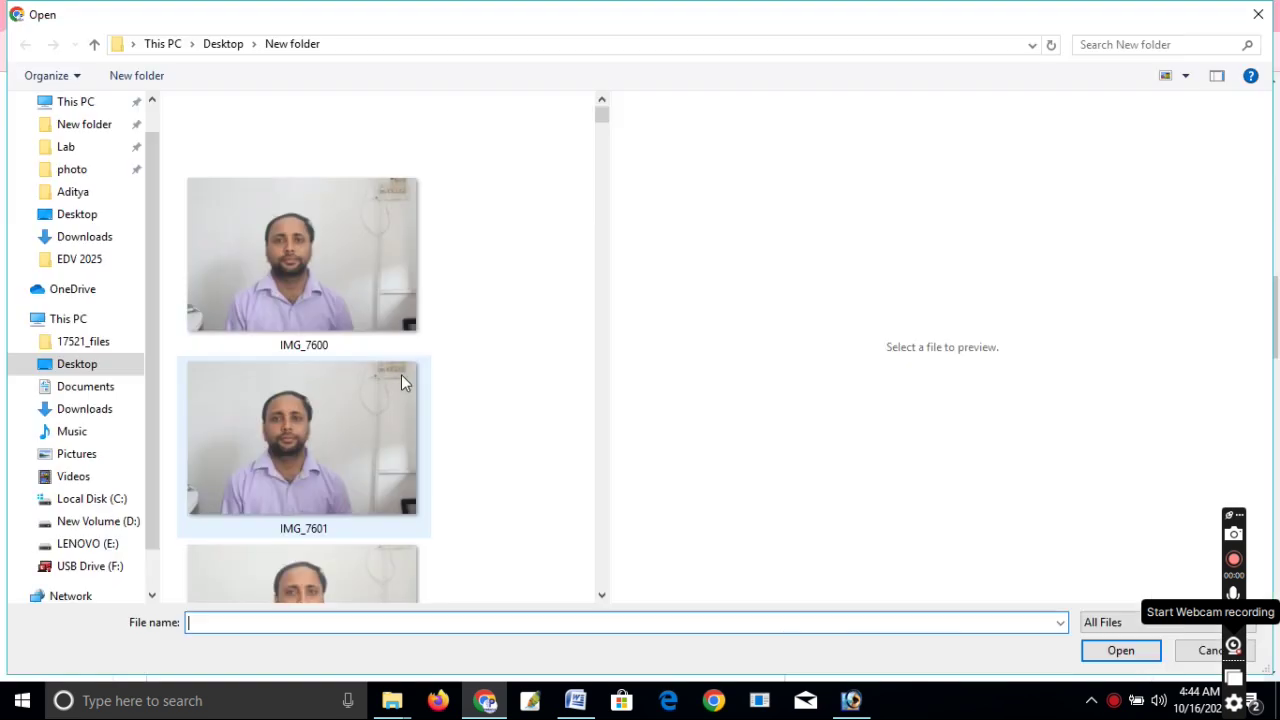
left_click(80, 266)
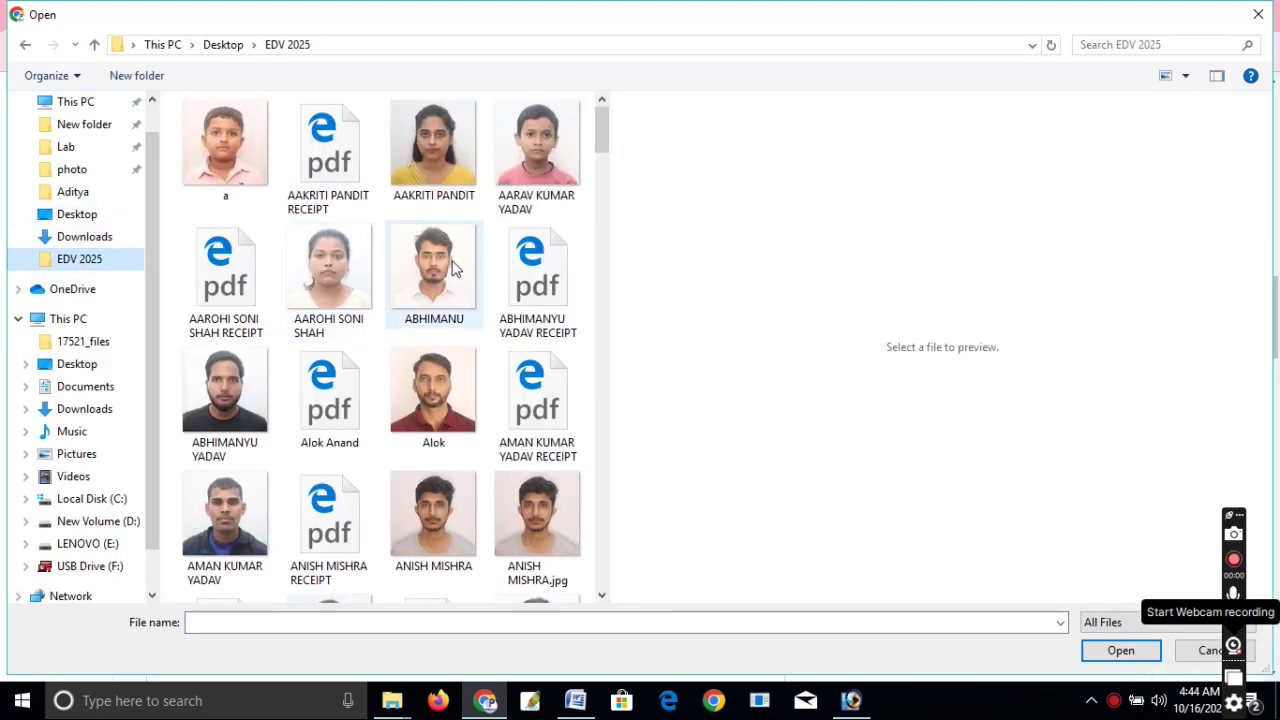
double_click(455, 272)
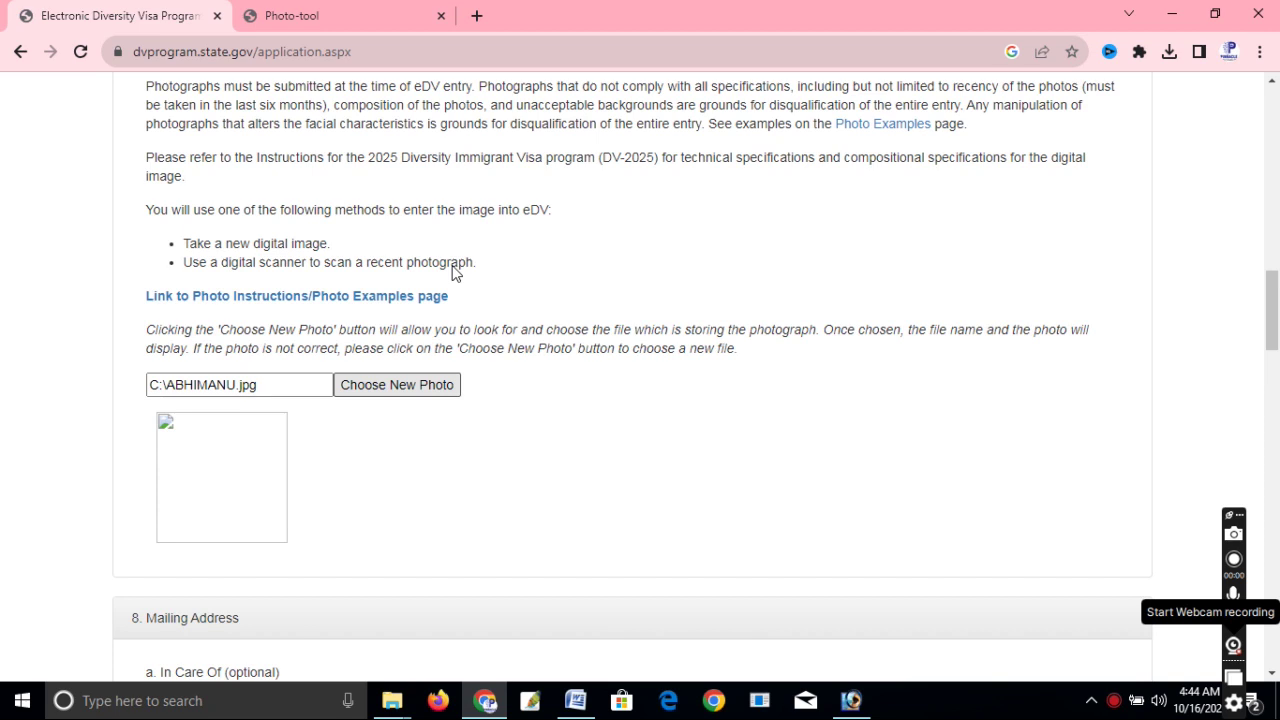
scroll(336, 376, "down", 2)
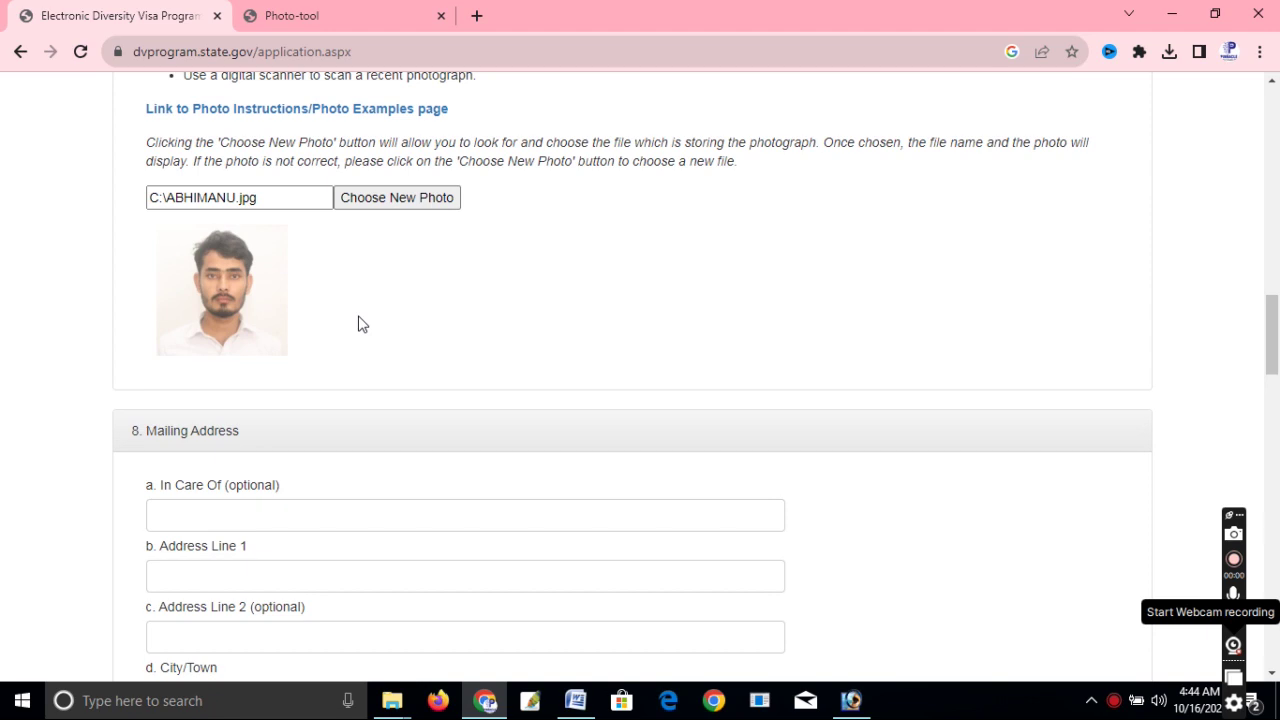
scroll(309, 349, "down", 2)
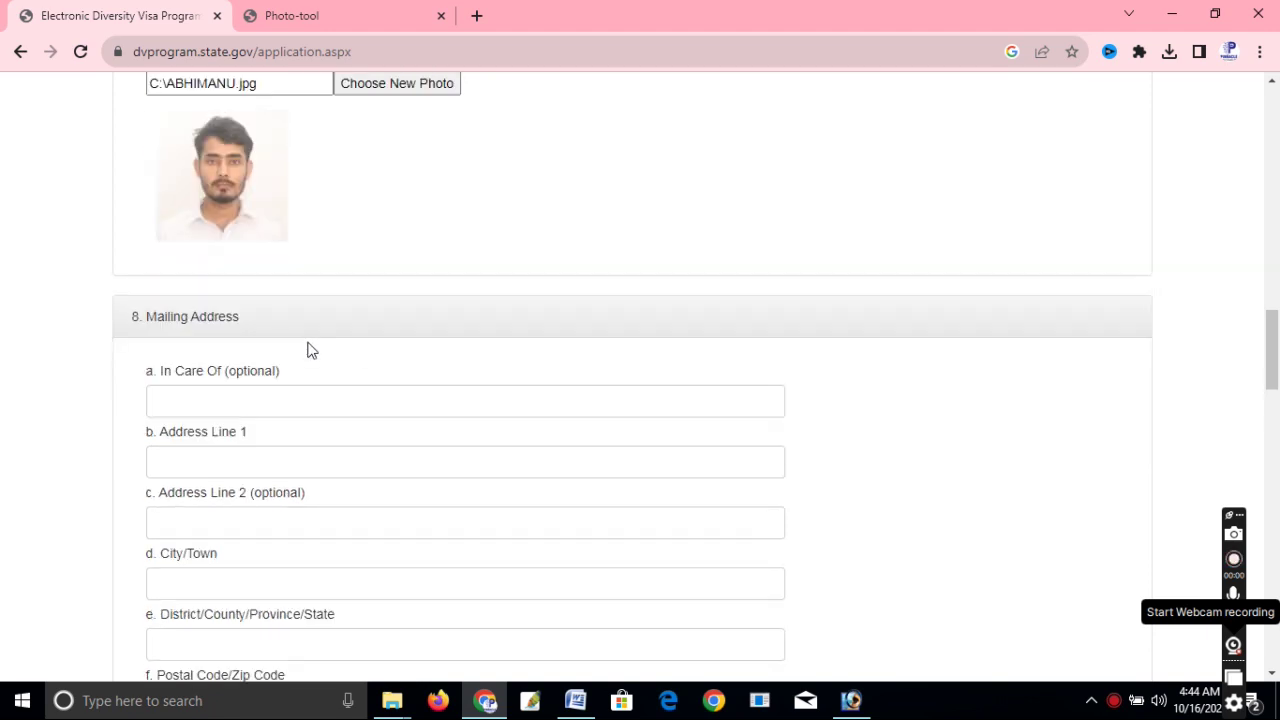
scroll(309, 345, "up", 1)
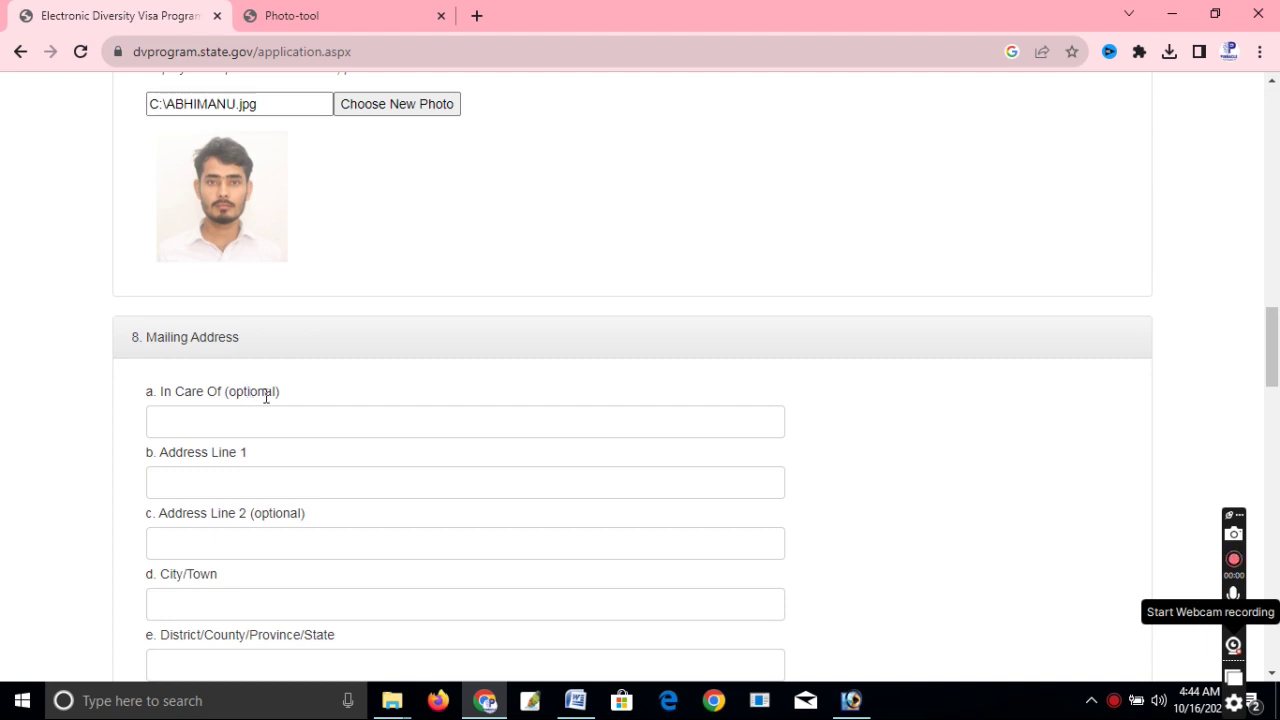
Fill in the mailing street address line, city/town BIRATNAGAR and district MORANG.
scroll(248, 410, "down", 1)
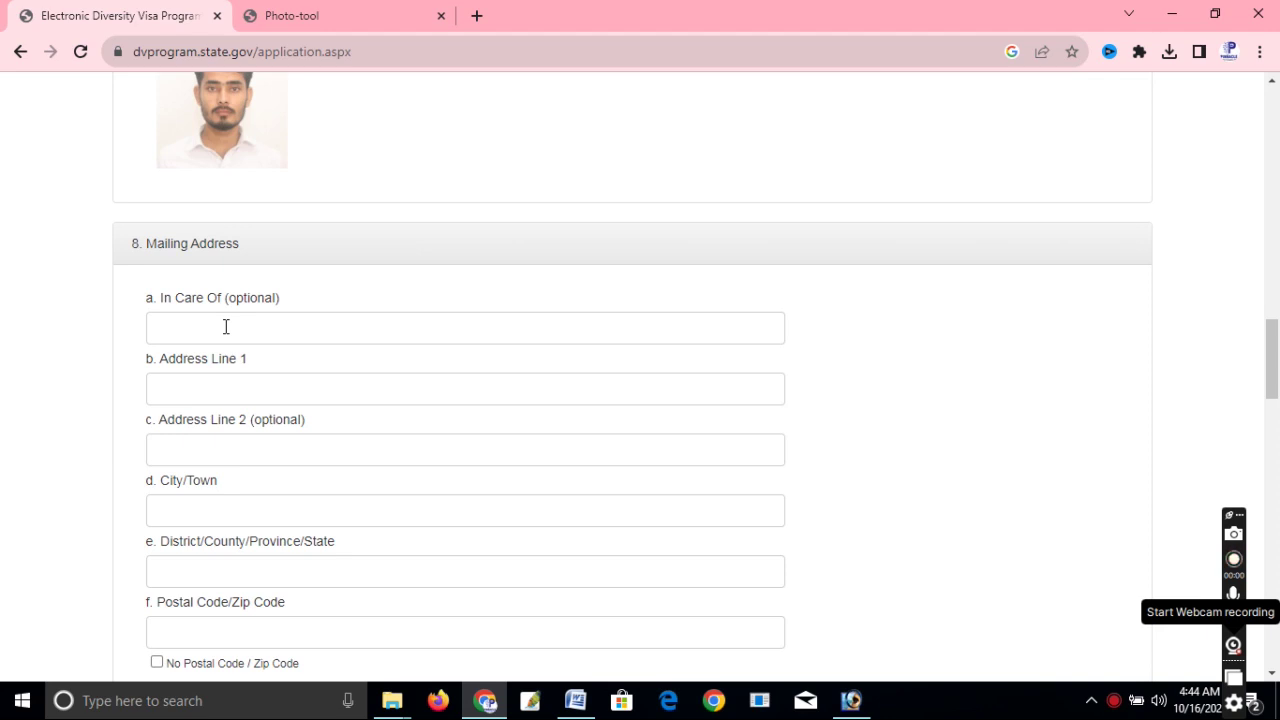
left_click(257, 376)
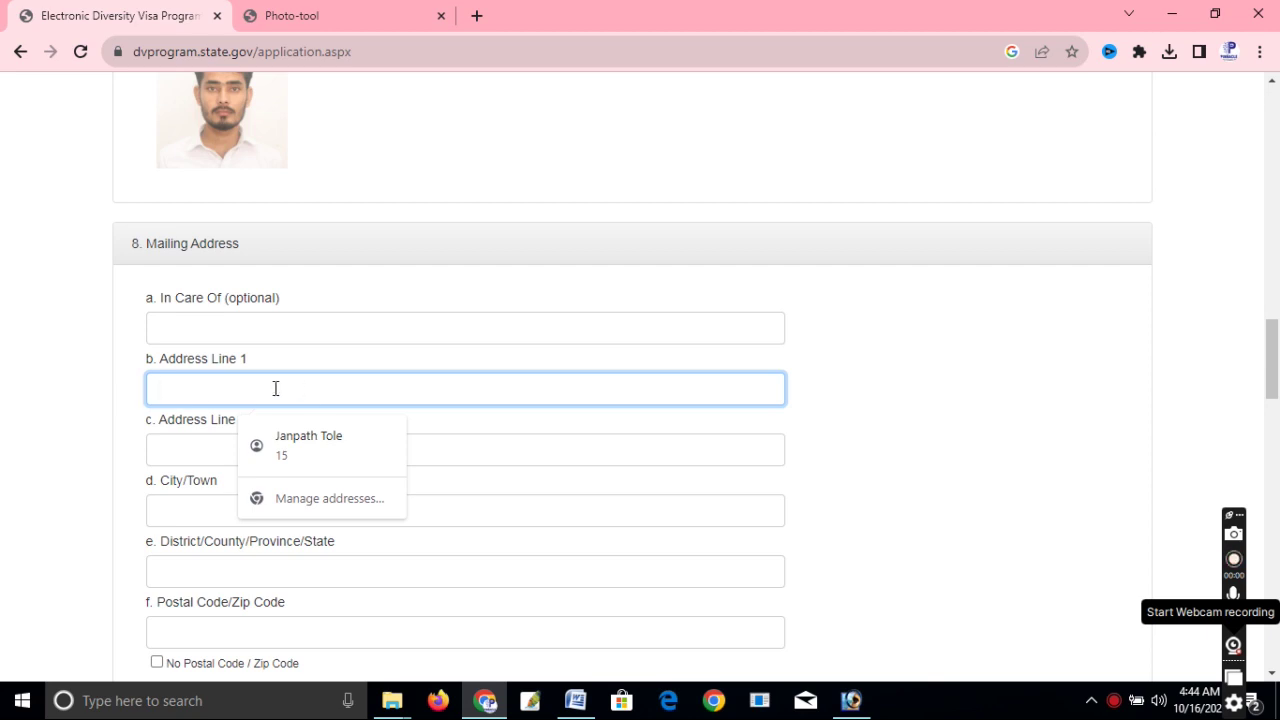
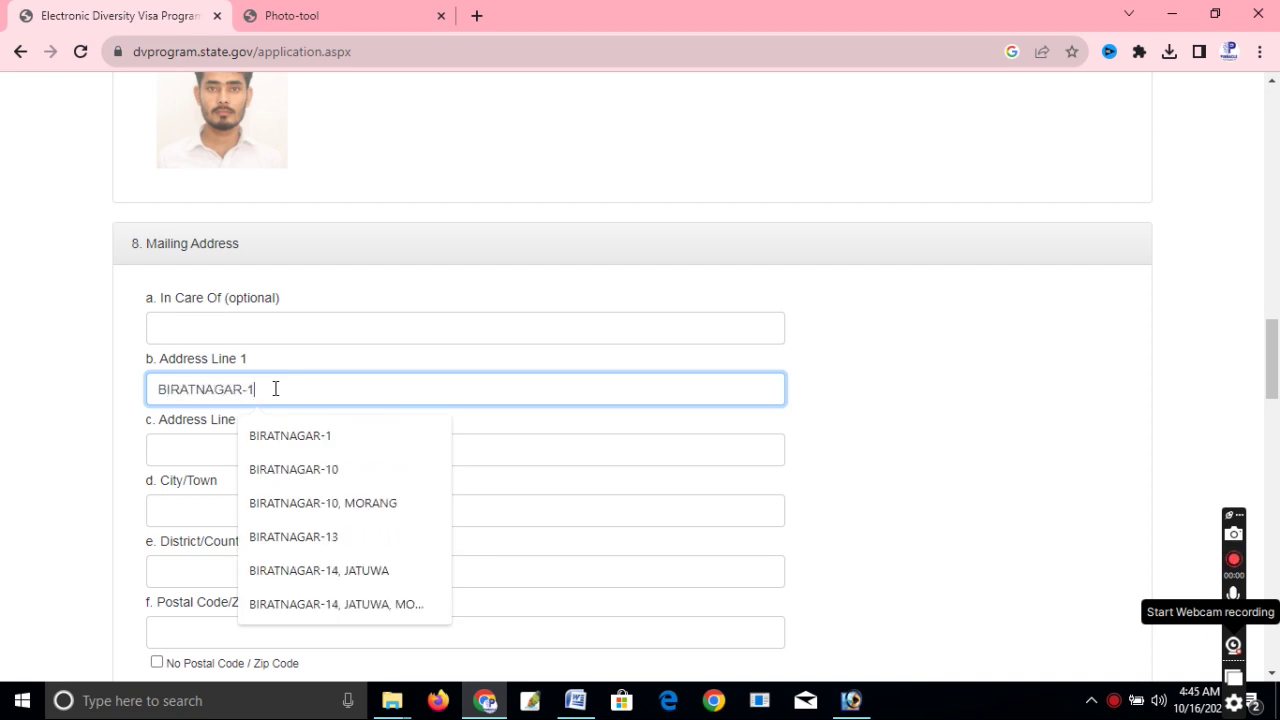
left_click(846, 376)
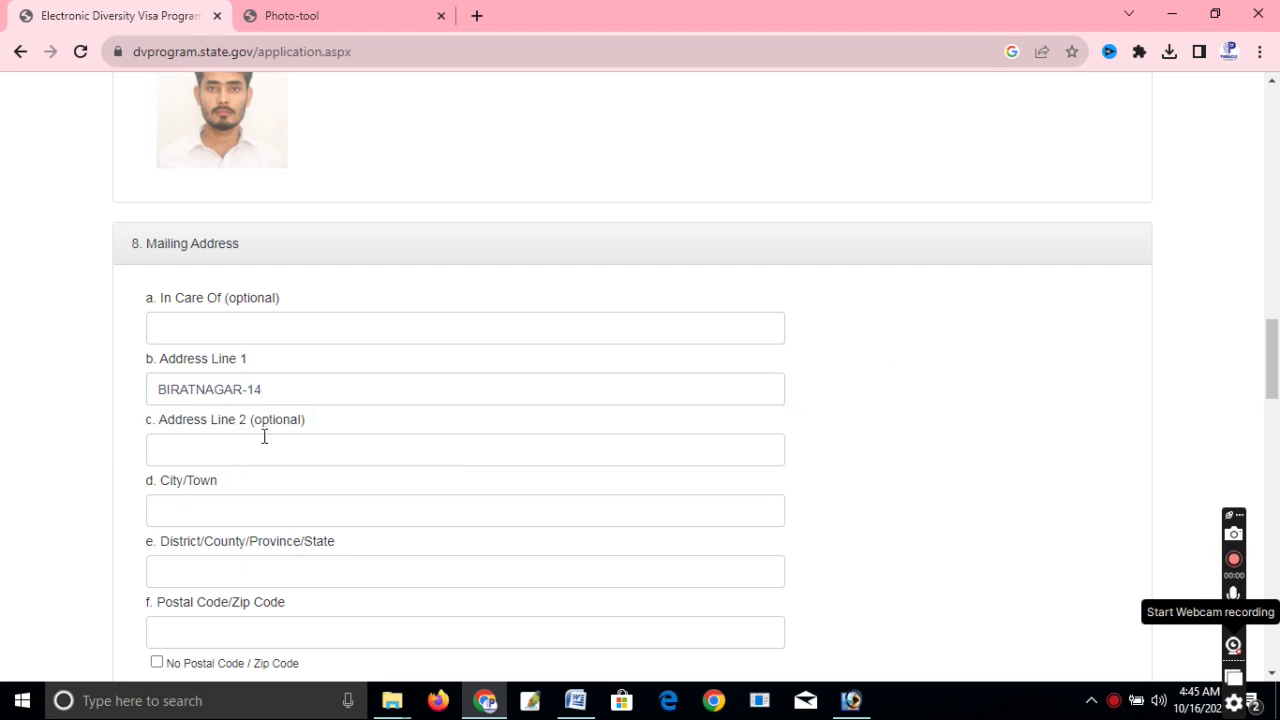
left_click(224, 513)
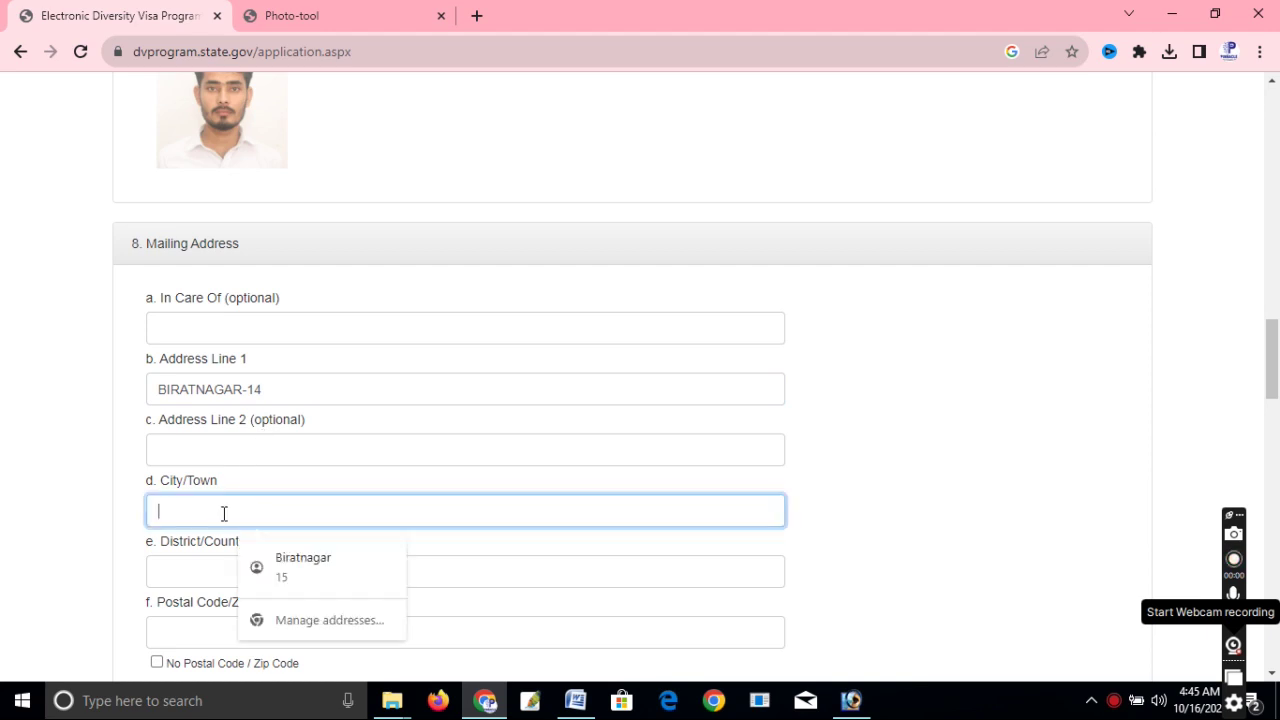
type("BIRATNAGAR")
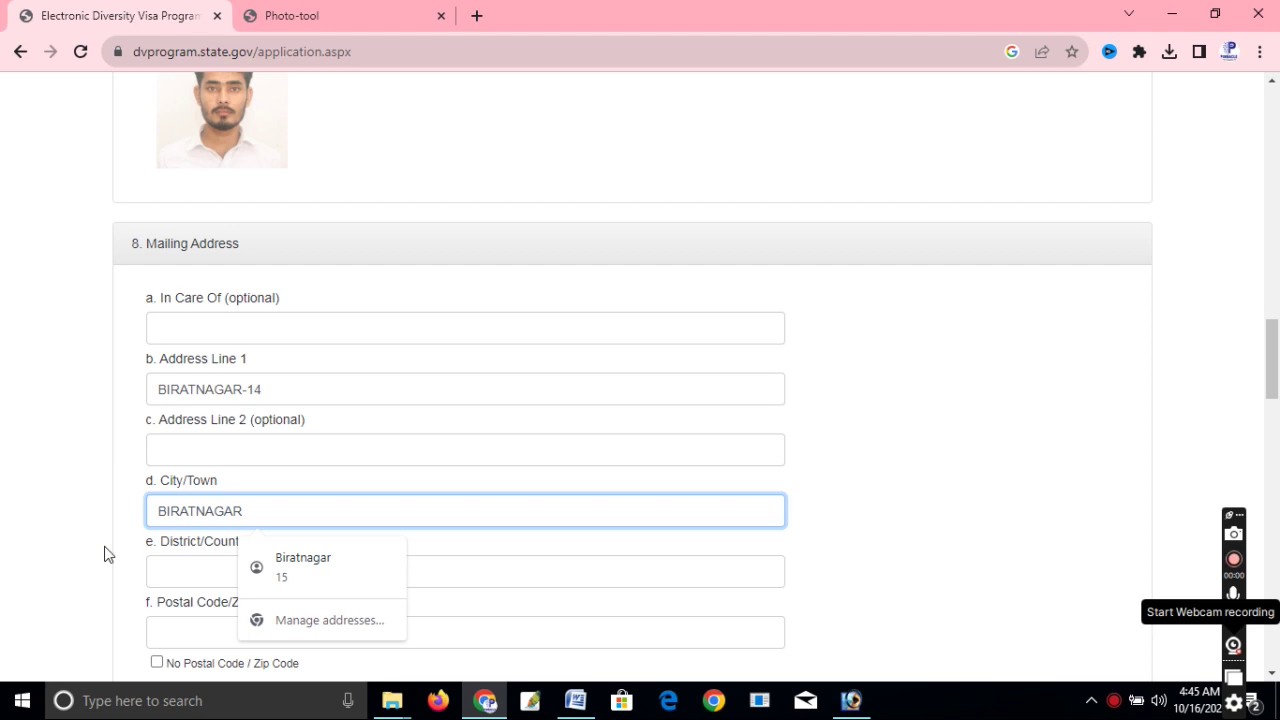
left_click(183, 566)
type("MORANG")
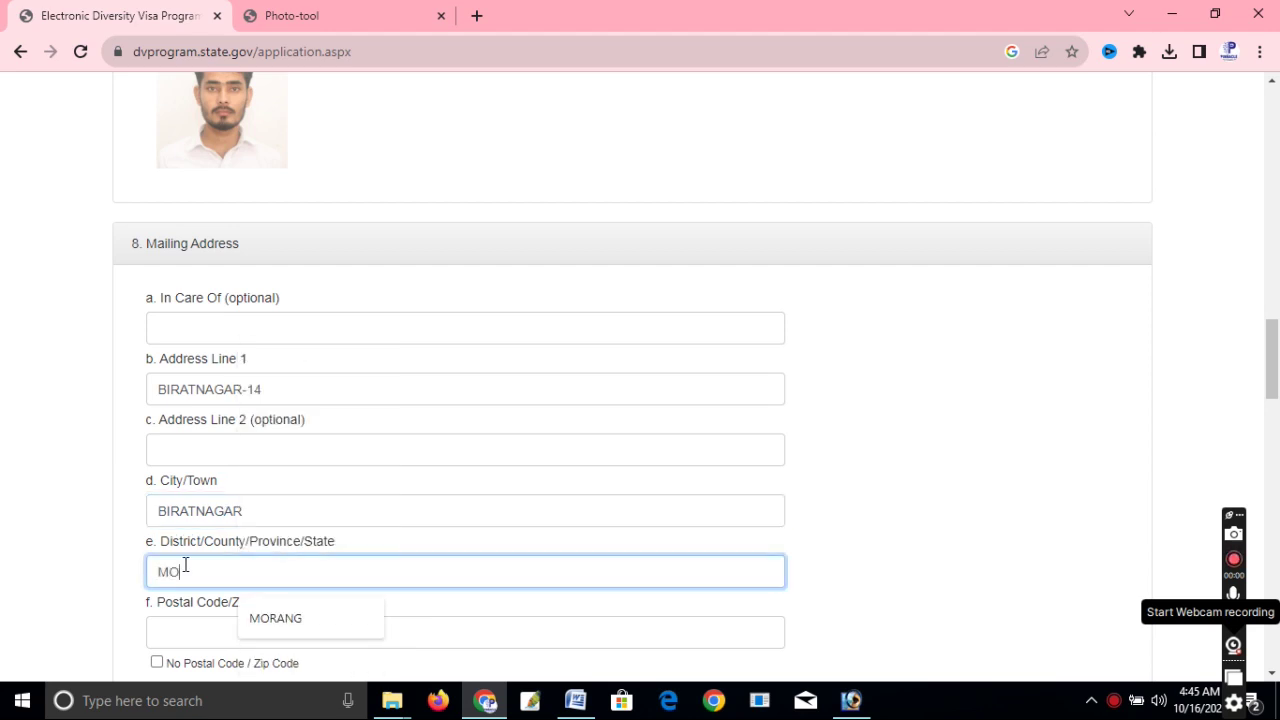
left_click(71, 583)
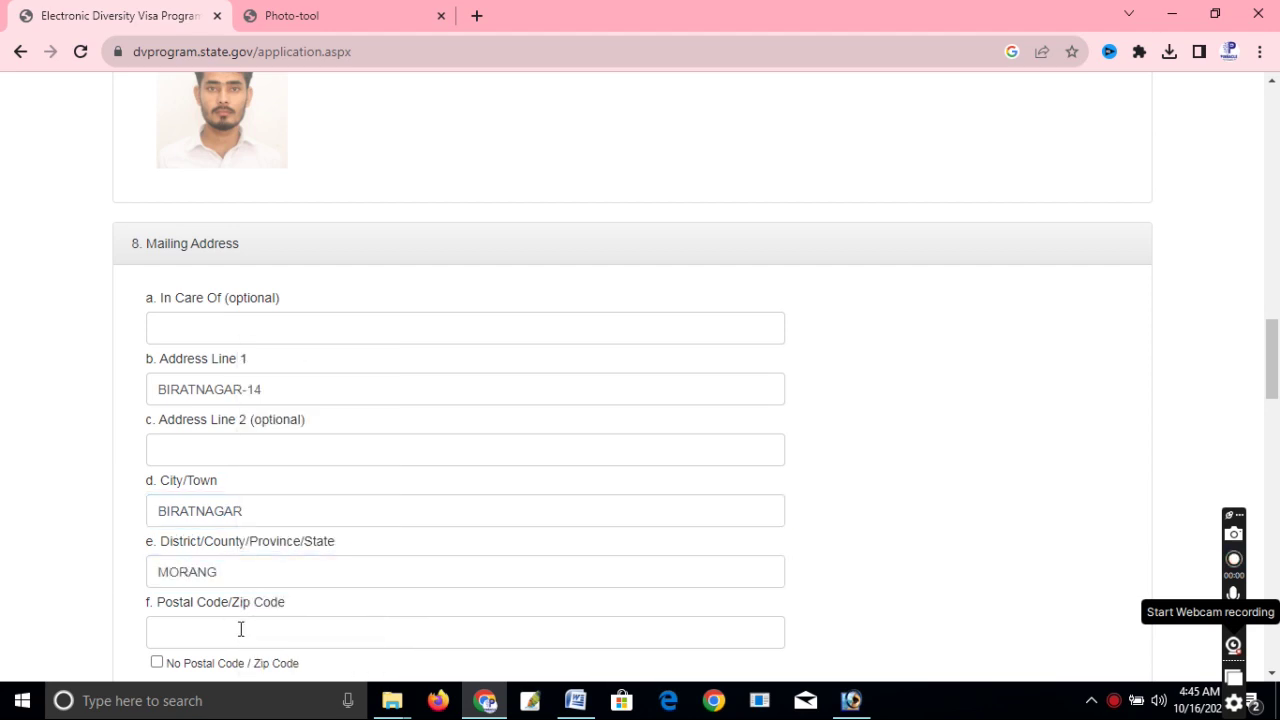
Search Google in a new tab for Biratnagar's postal code, which is 56613.
left_click(477, 16)
type("BIRA")
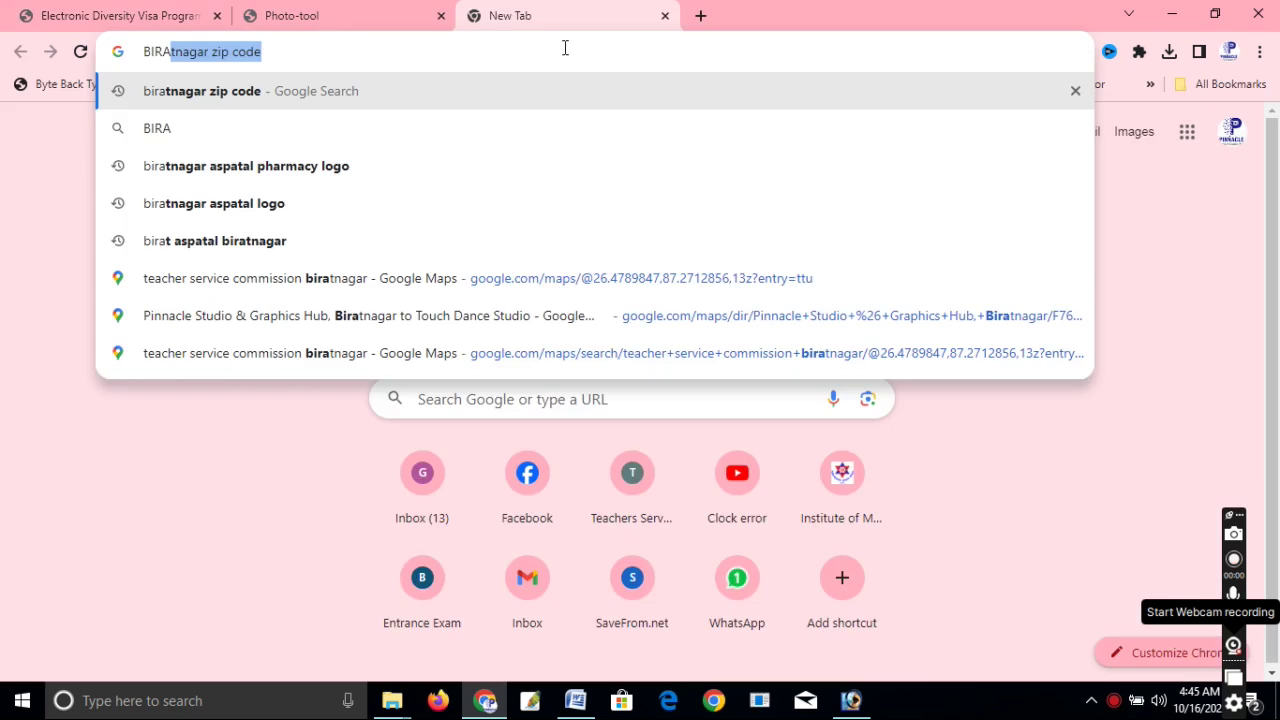
key("Return")
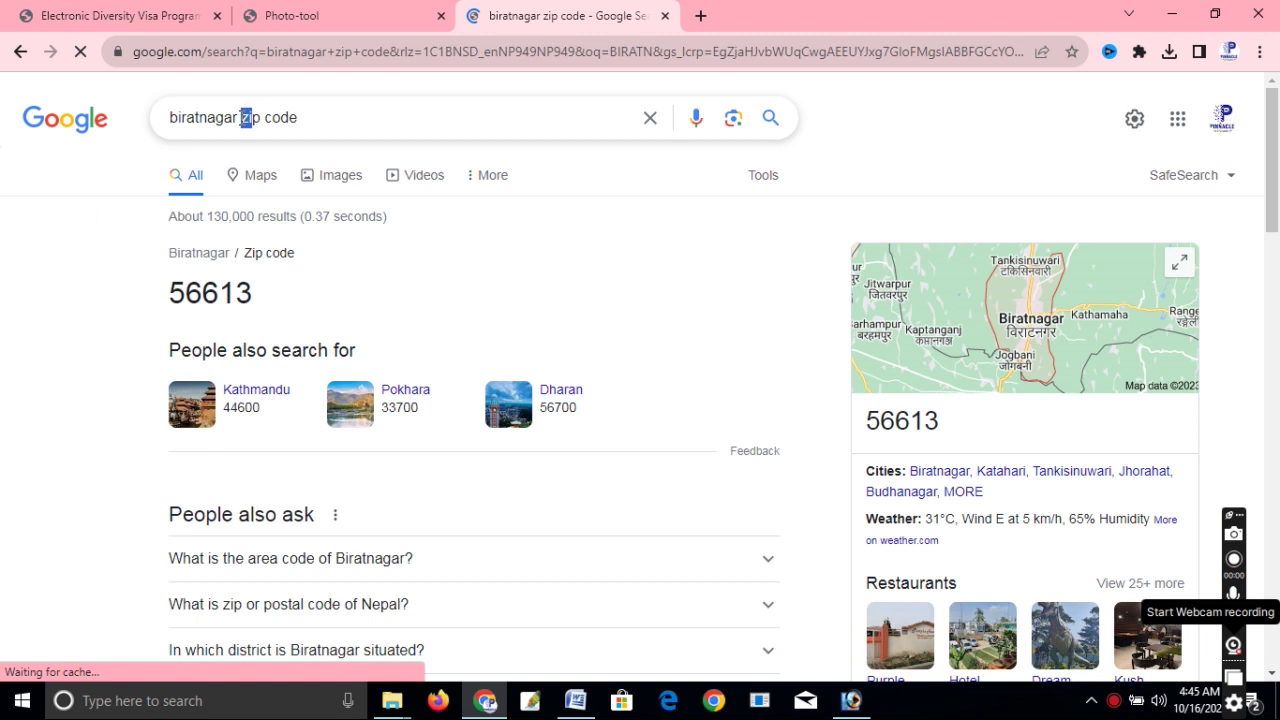
scroll(253, 289, "down", 1)
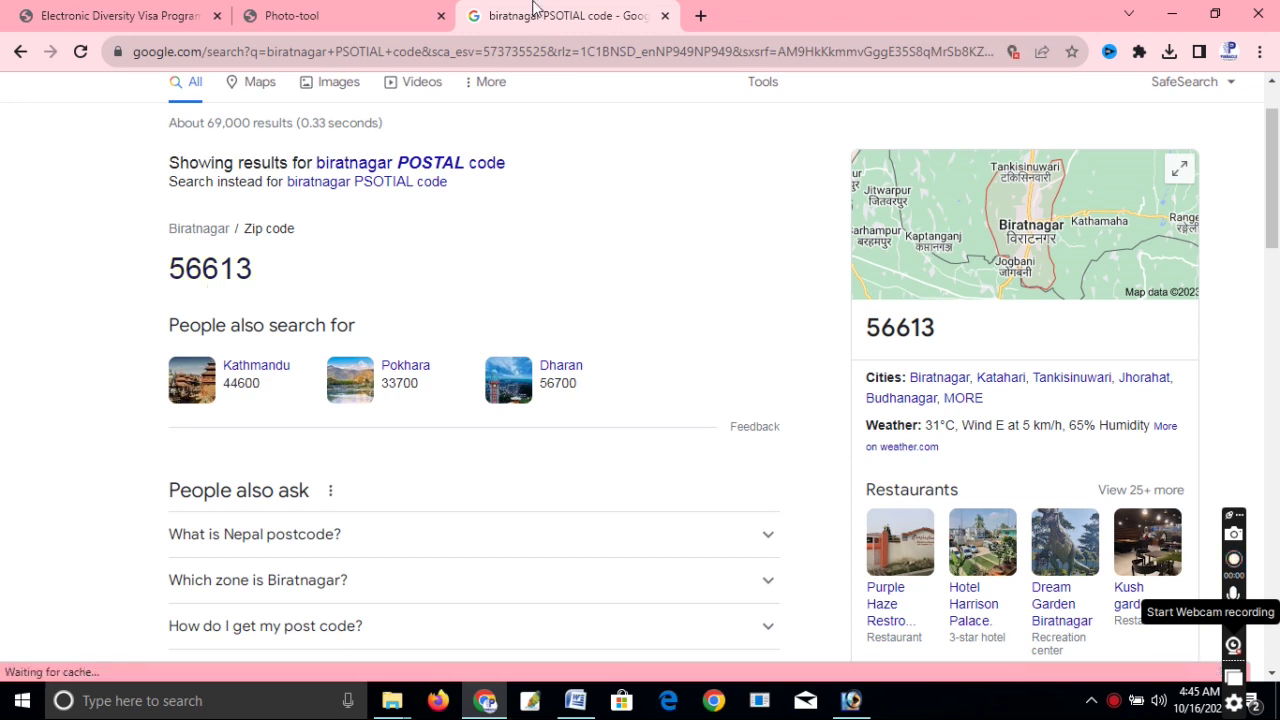
left_click(330, 15)
Paste postal code 56613 and set the mailing address country to Nepal.
left_click(140, 12)
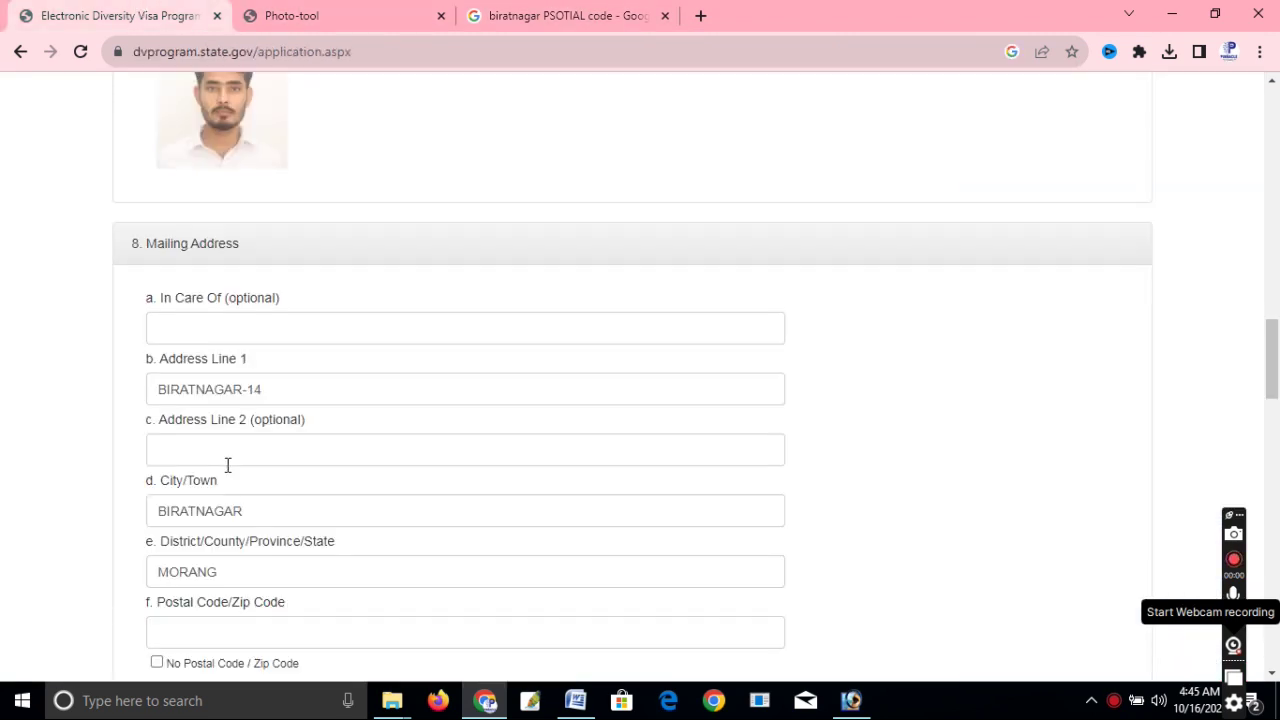
scroll(268, 500, "down", 3)
left_click(190, 350)
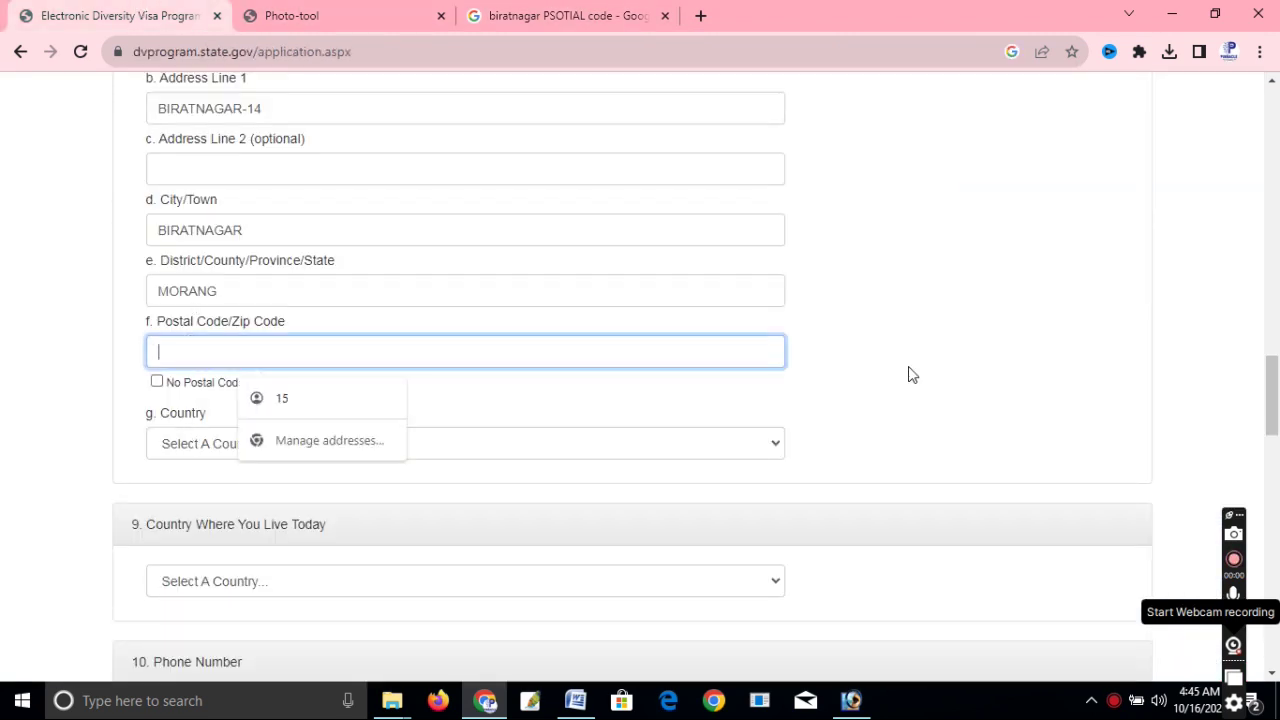
type("56613")
left_click(258, 445)
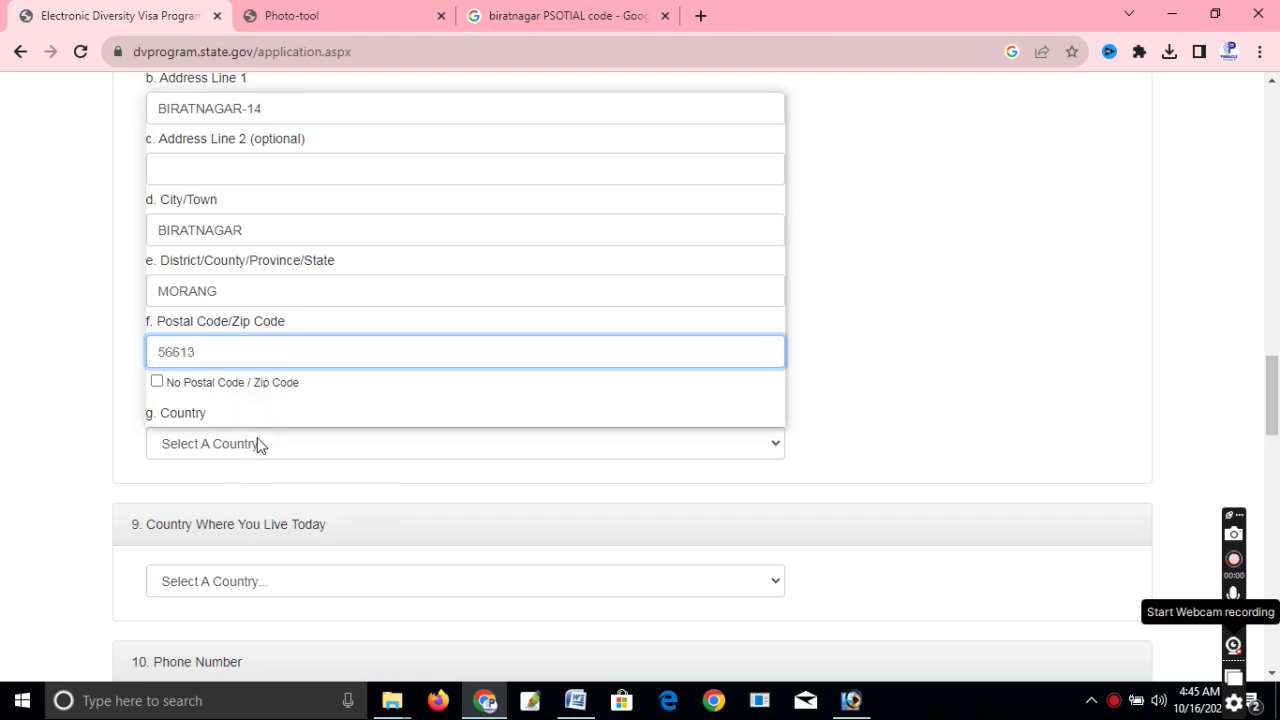
type("nepal")
key("Return")
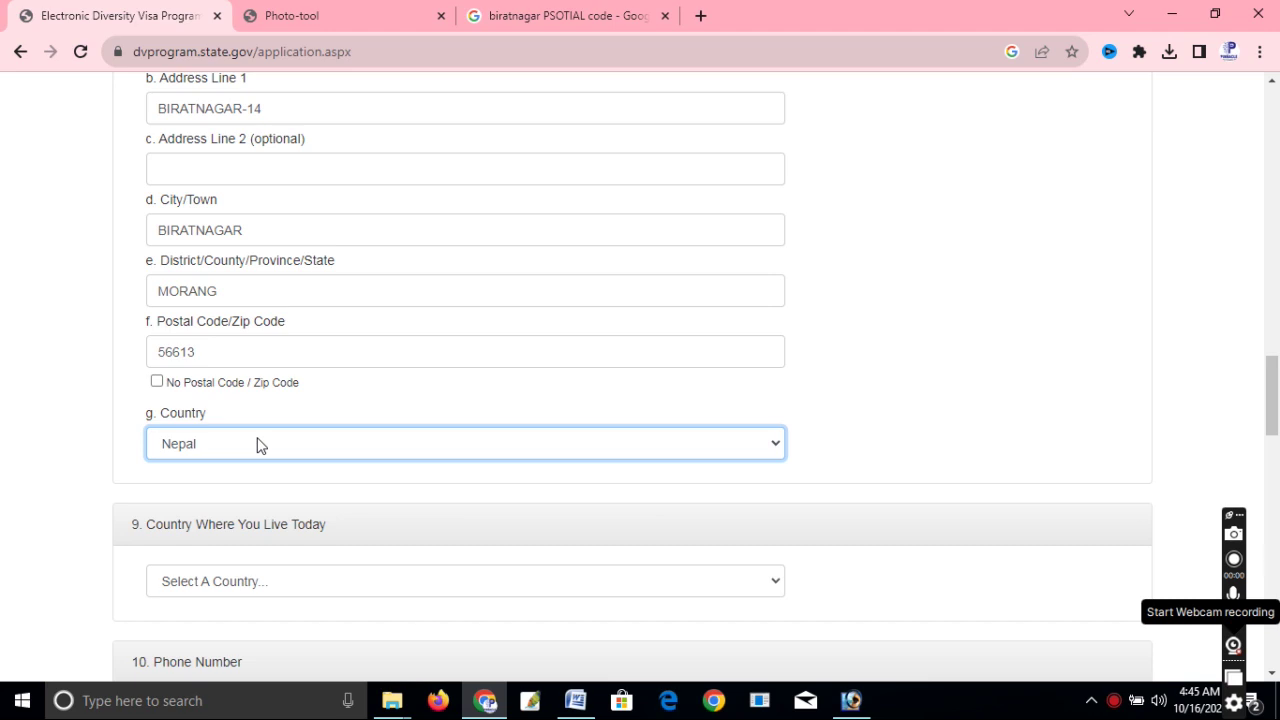
Set Country Where You Live Today to Nepal.
scroll(258, 445, "down", 1)
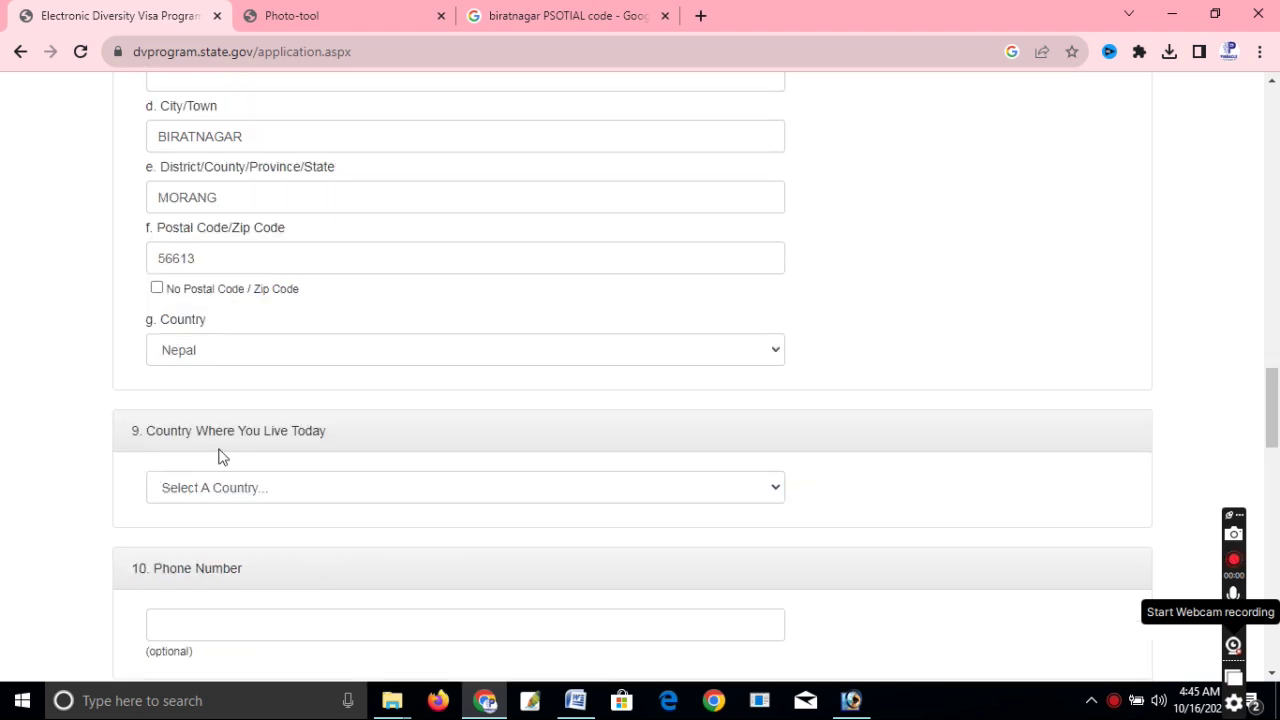
left_click(256, 487)
type("nepal")
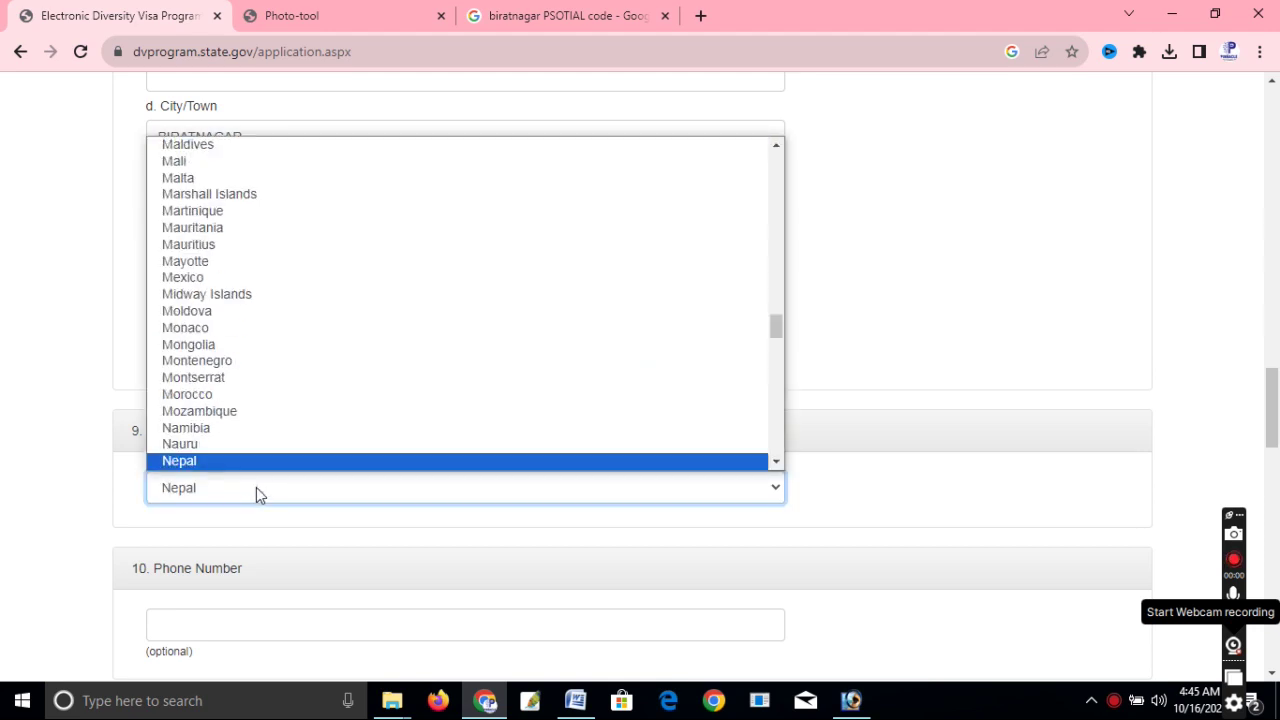
key("Return")
scroll(256, 487, "down", 3)
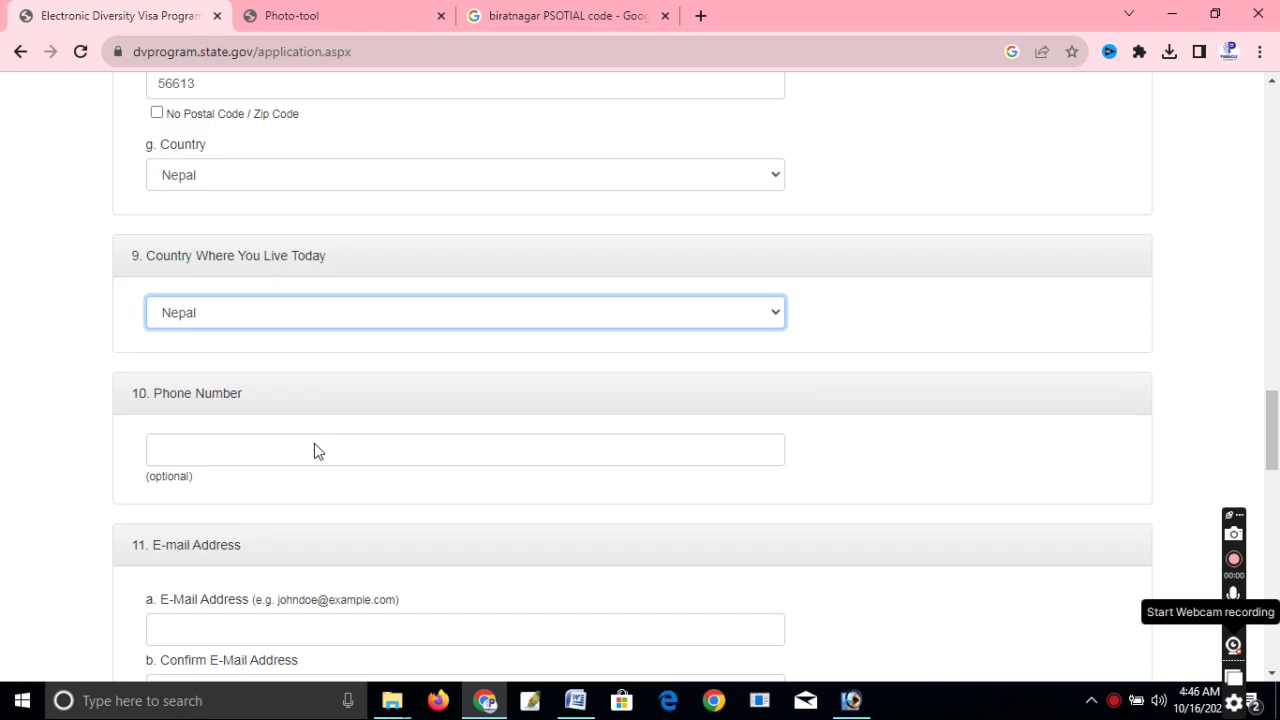
Enter the entrant's phone number with the +977 country code.
left_click(201, 330)
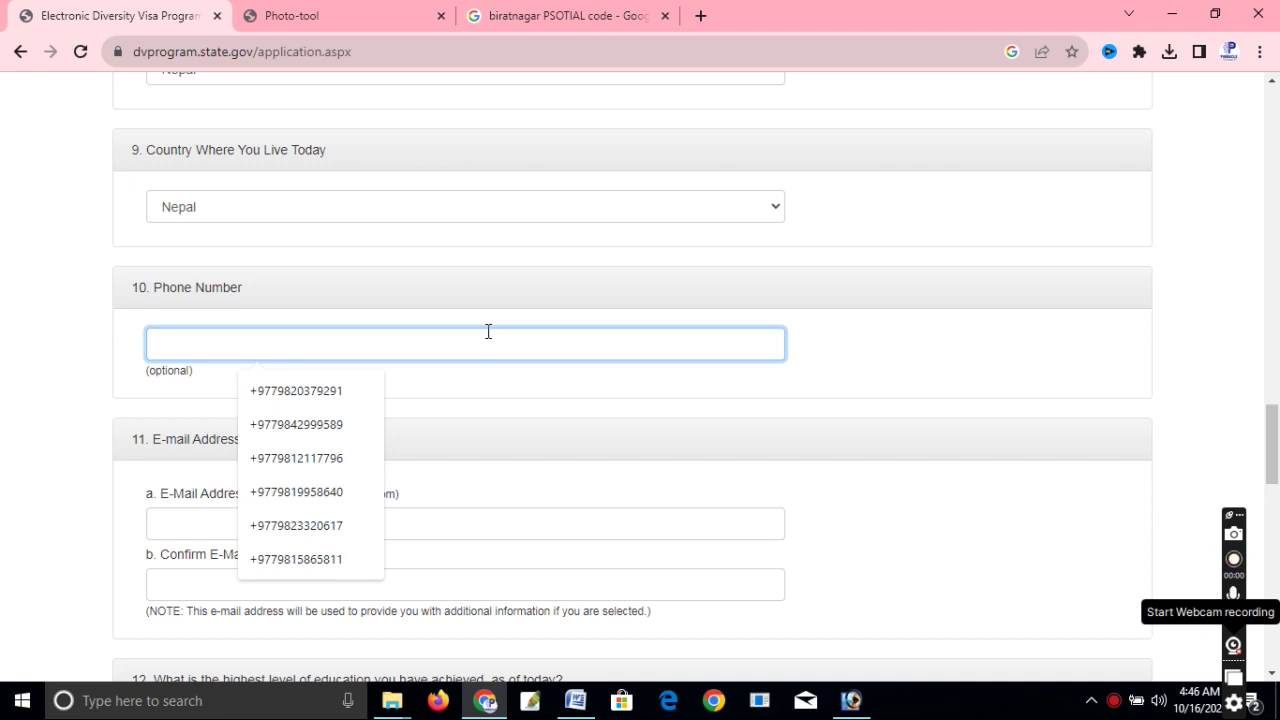
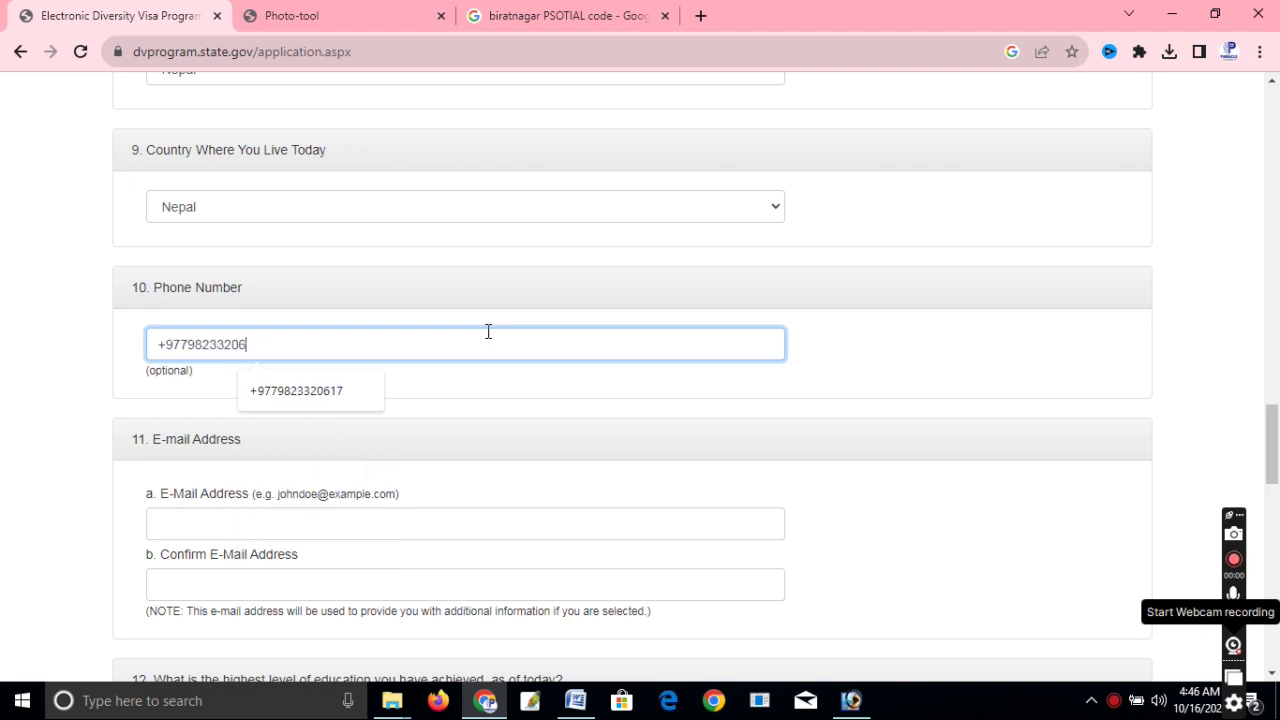
scroll(486, 331, "down", 2)
Enter the entrant's e-mail address and retype the same address in the confirmation field.
left_click(189, 339)
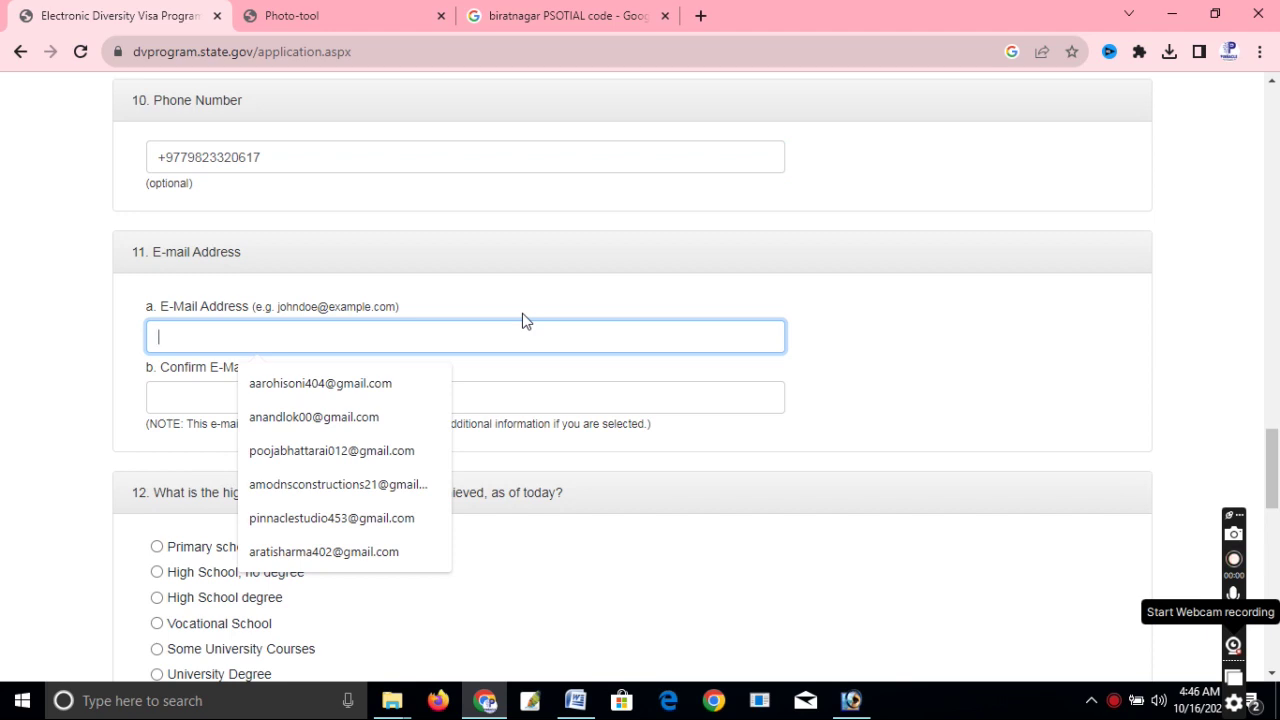
left_click(298, 417)
left_click(319, 400)
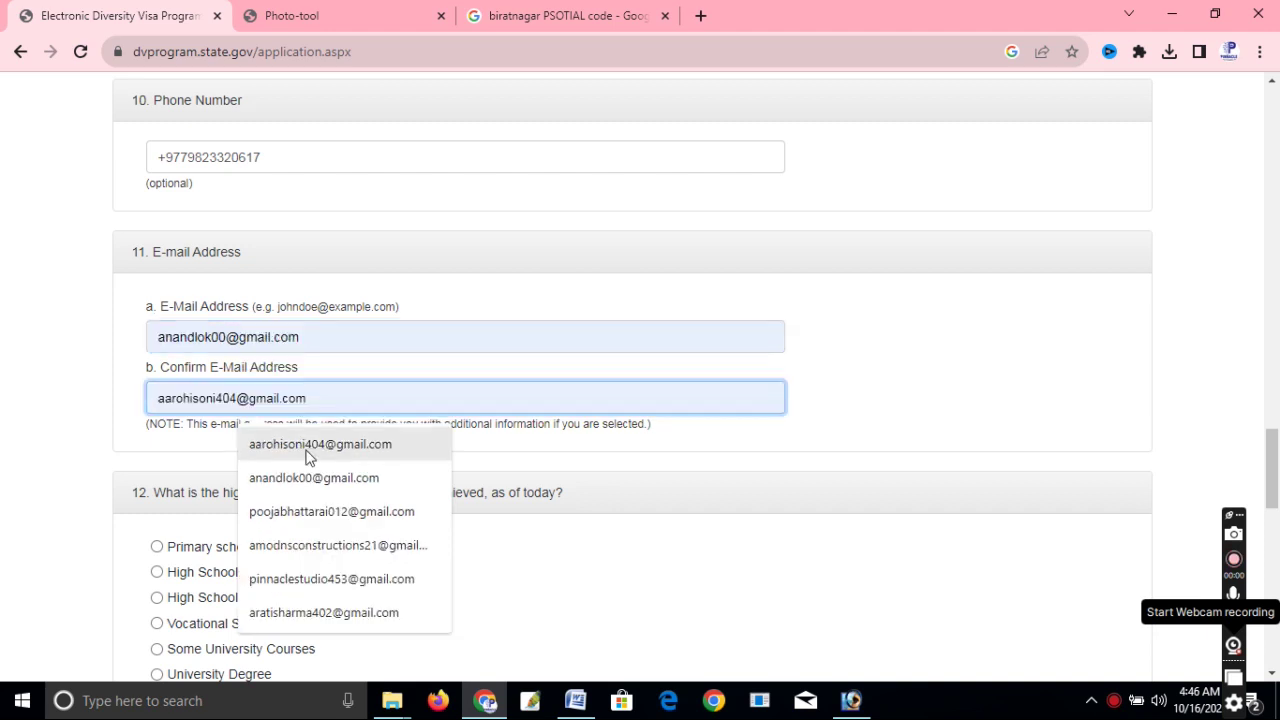
left_click(303, 445)
left_click_drag(325, 408, 70, 391)
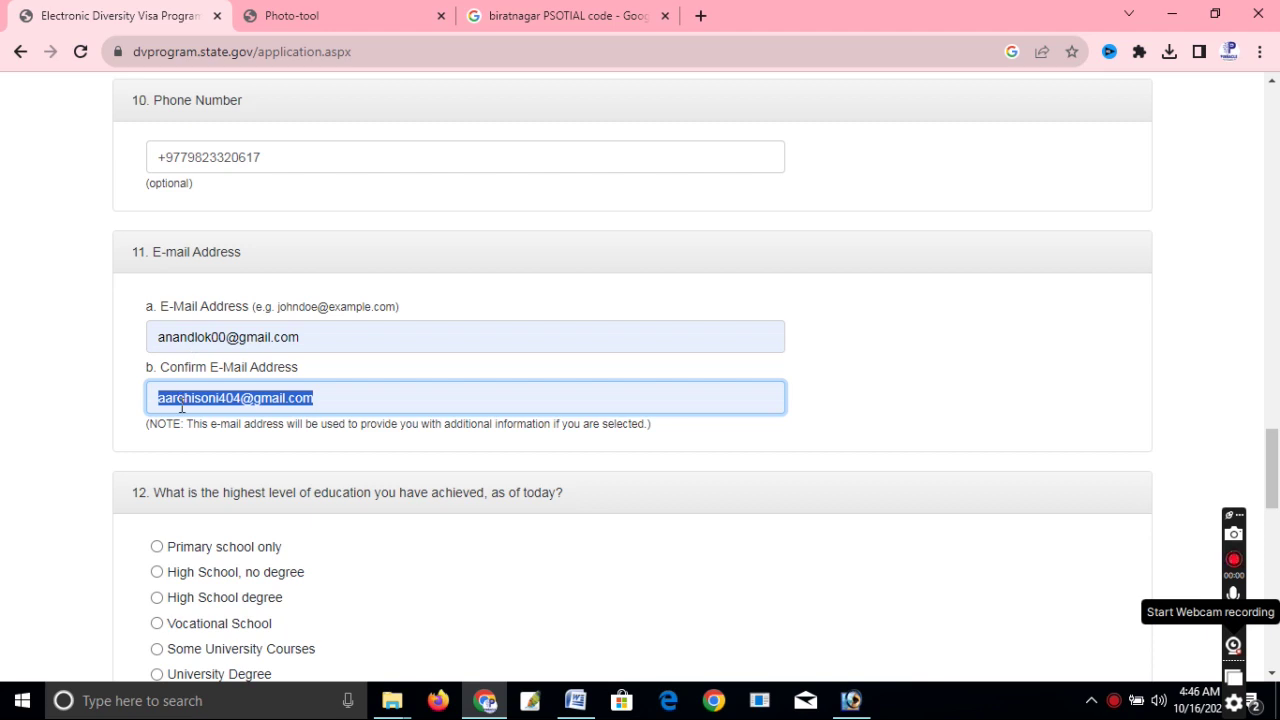
key("BackSpace")
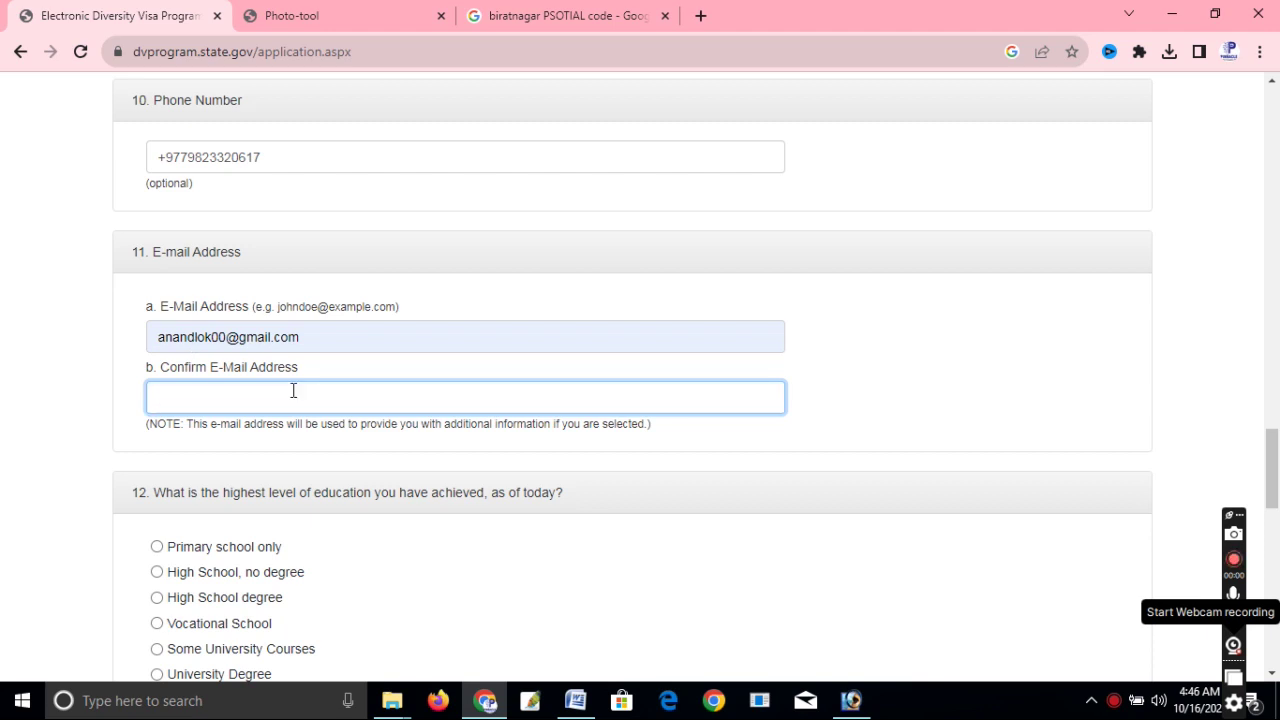
type("A")
key("BackSpace")
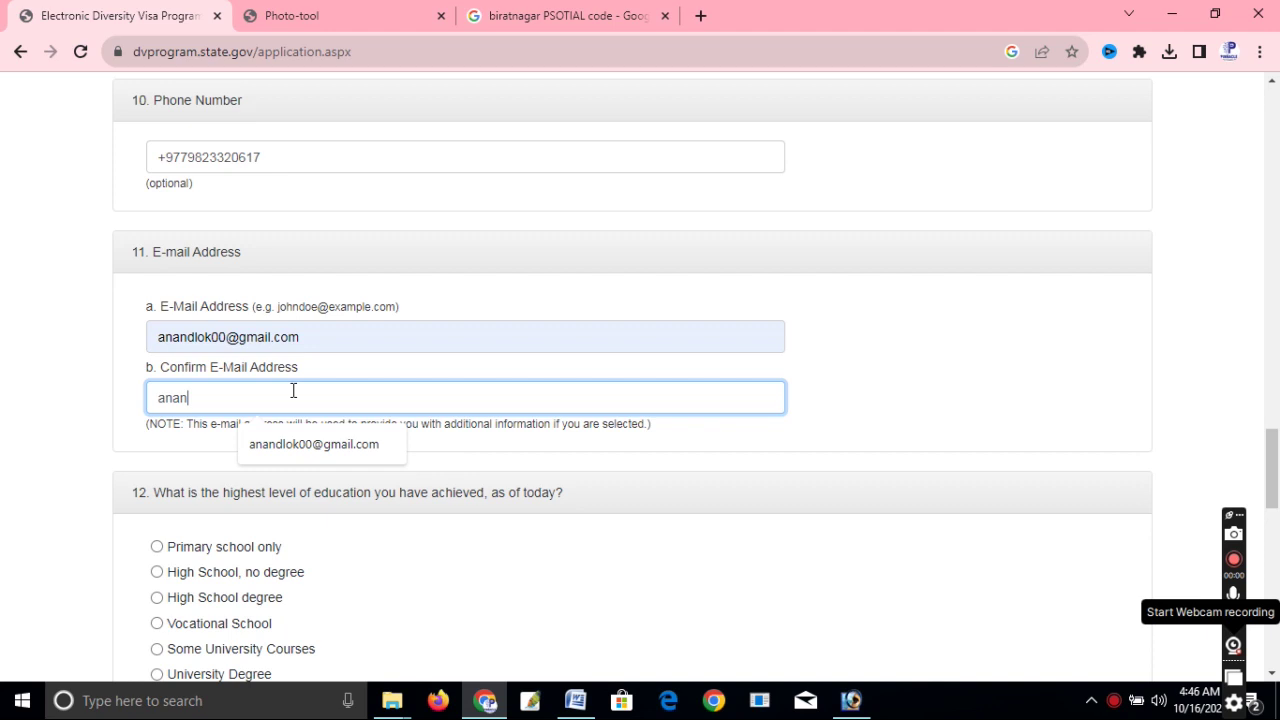
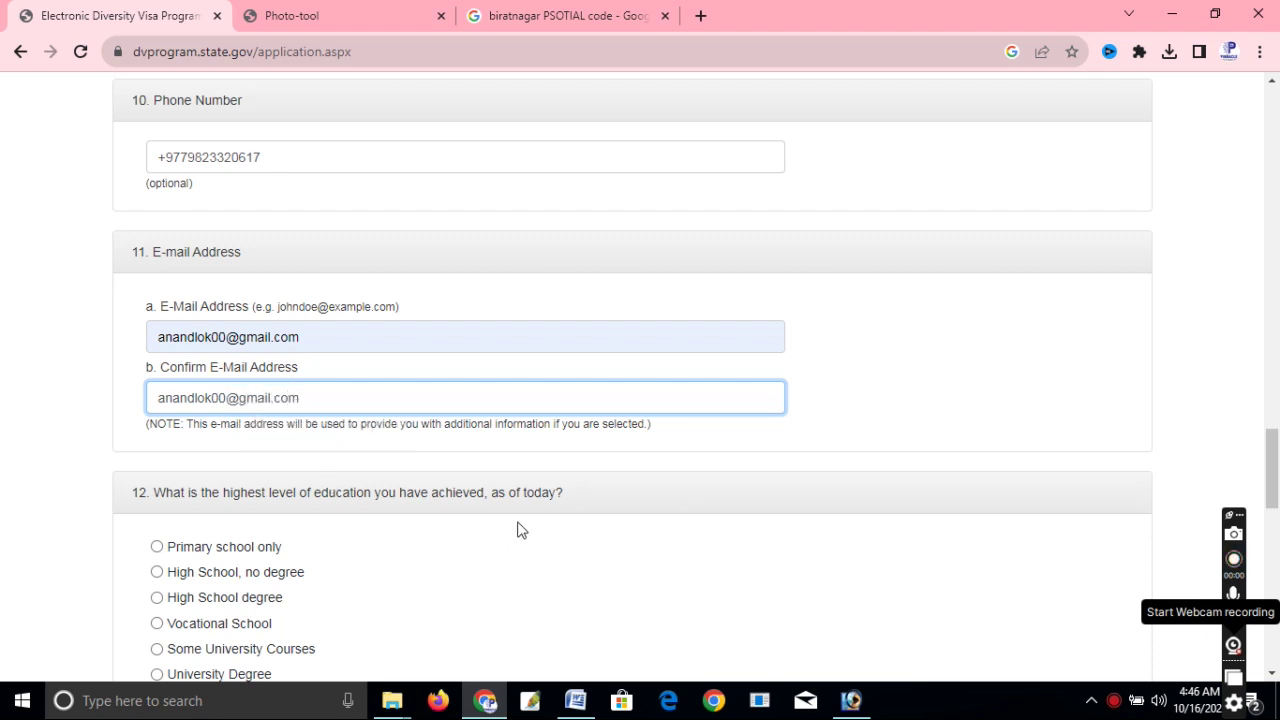
scroll(517, 529, "down", 1)
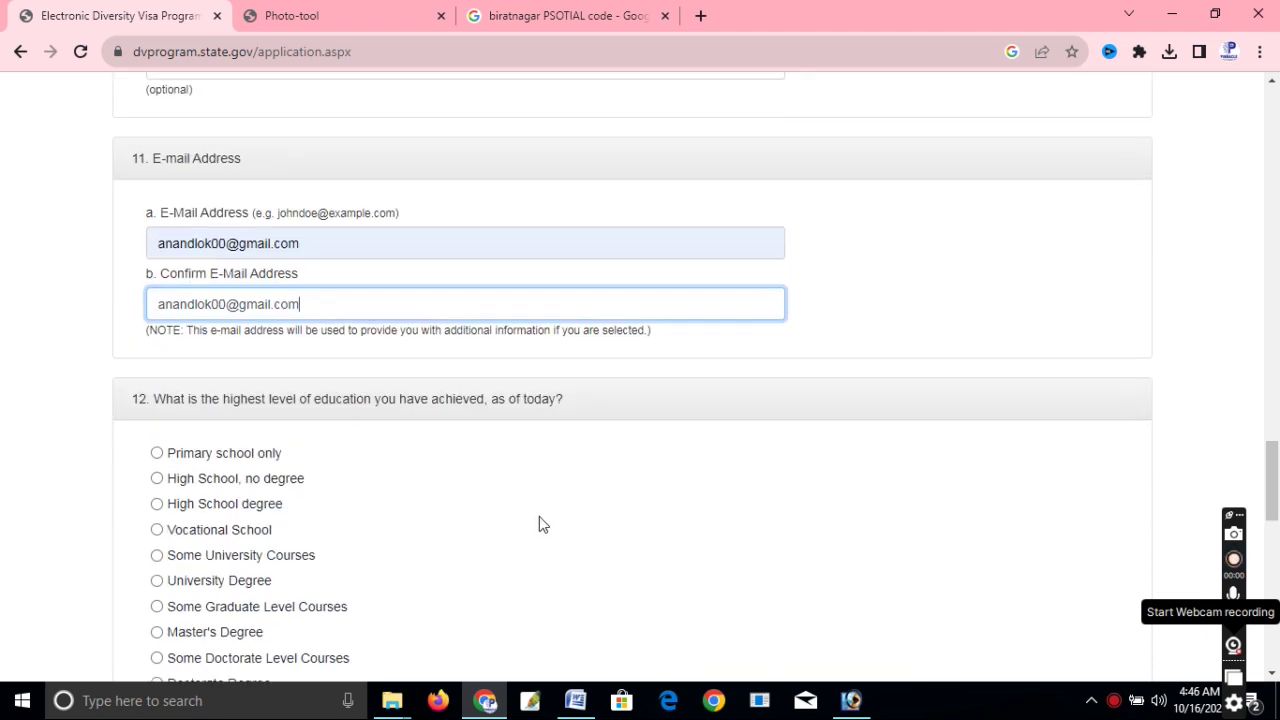
Choose High School degree for education and 'Married, spouse NOT a U.S. citizen or LPR'.
scroll(200, 445, "down", 2)
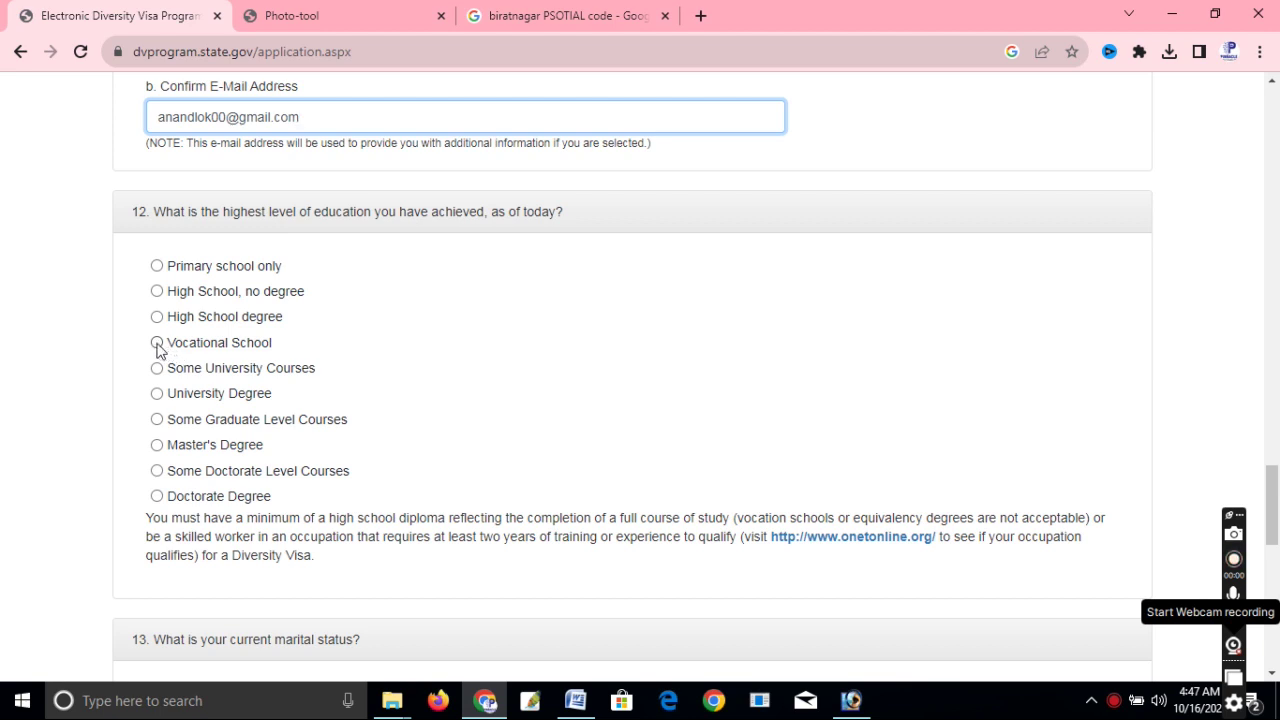
left_click(157, 317)
scroll(366, 349, "down", 4)
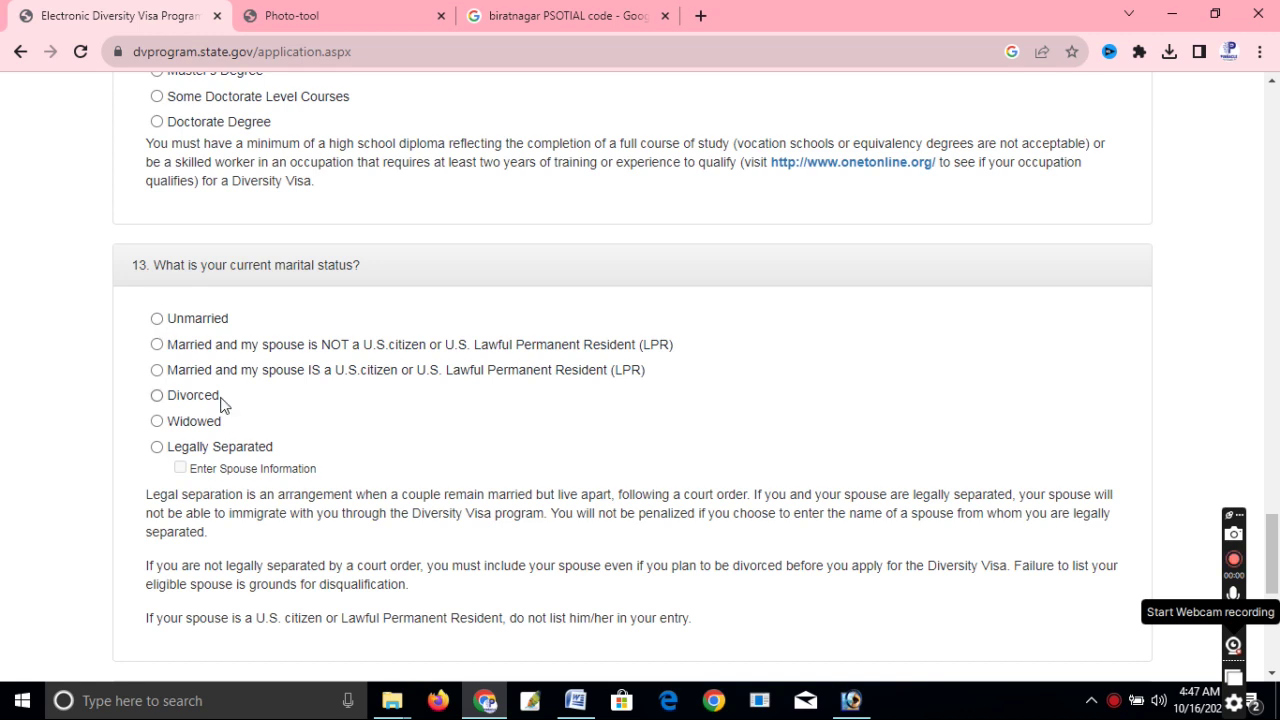
scroll(223, 406, "down", 2)
left_click(157, 131)
scroll(160, 188, "down", 3)
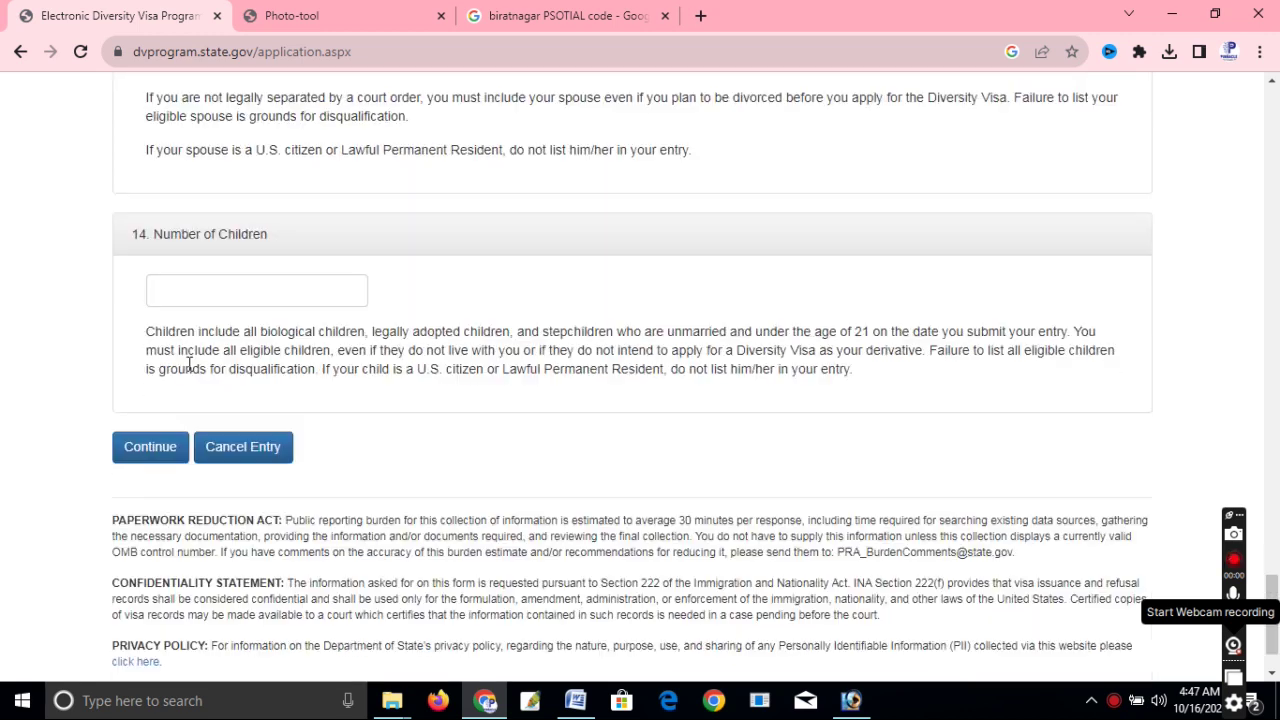
scroll(357, 390, "up", 3)
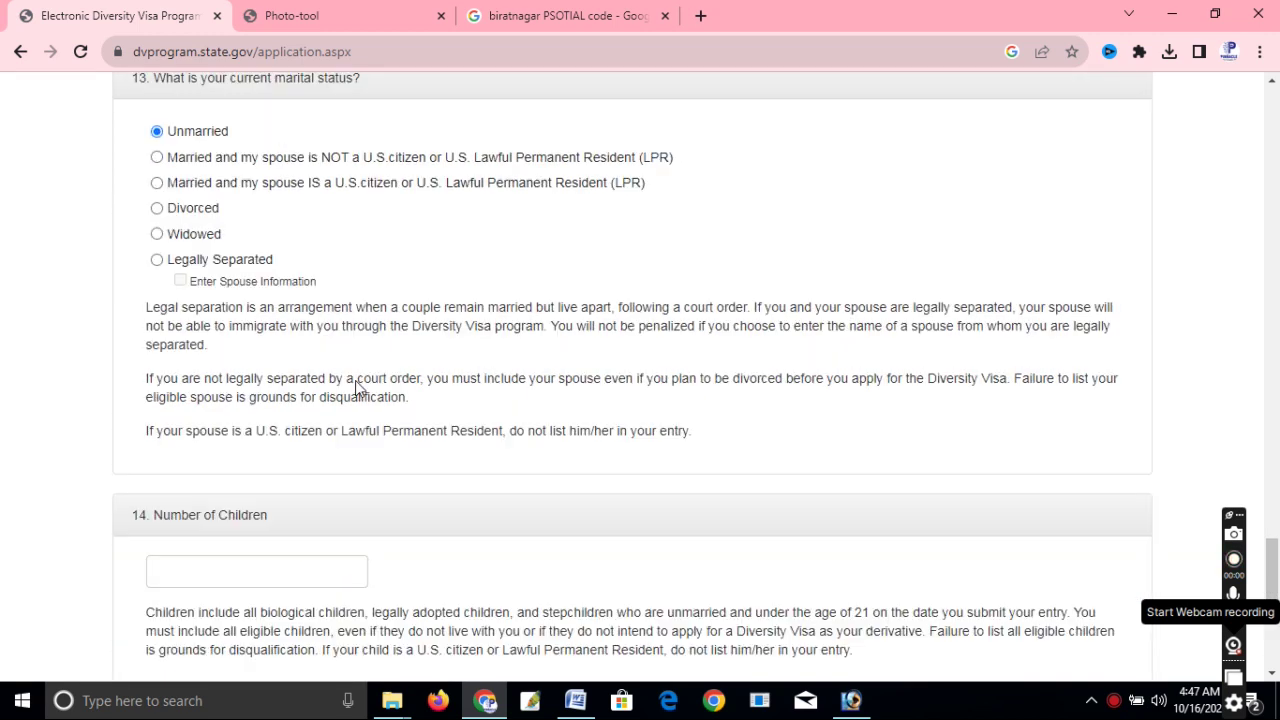
scroll(357, 390, "up", 1)
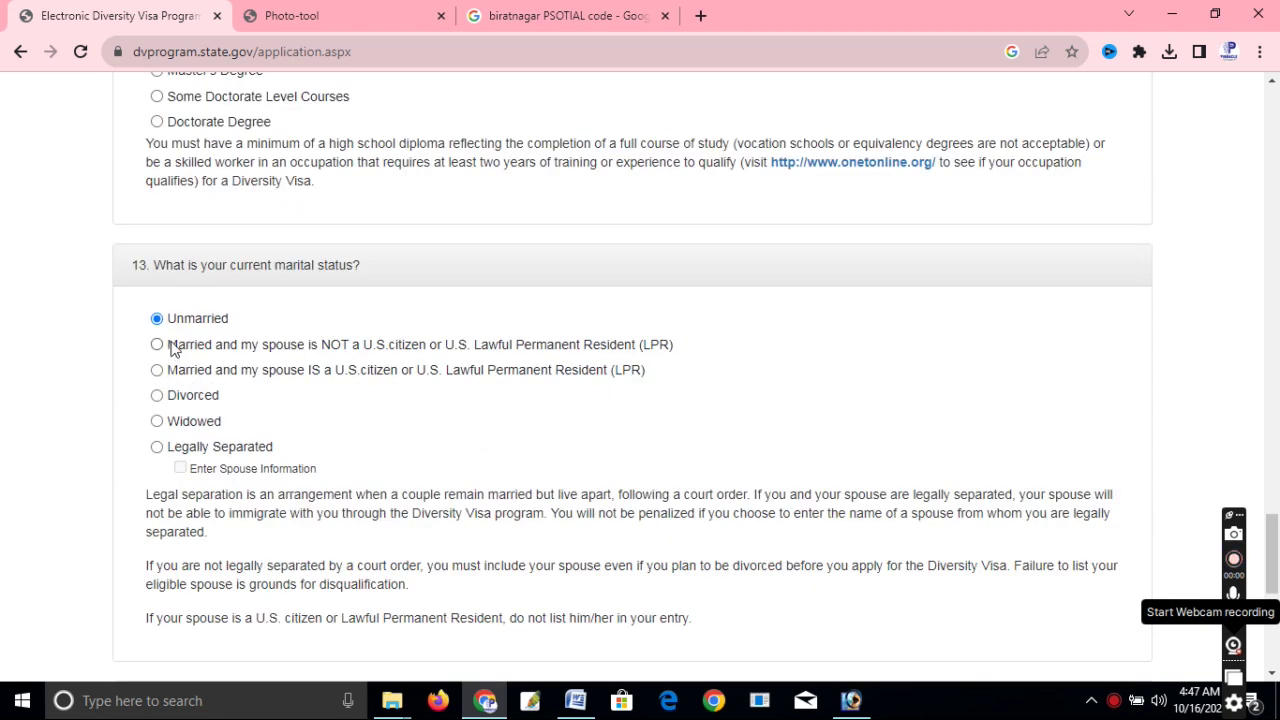
left_click(157, 344)
scroll(430, 372, "down", 2)
scroll(430, 372, "down", 3)
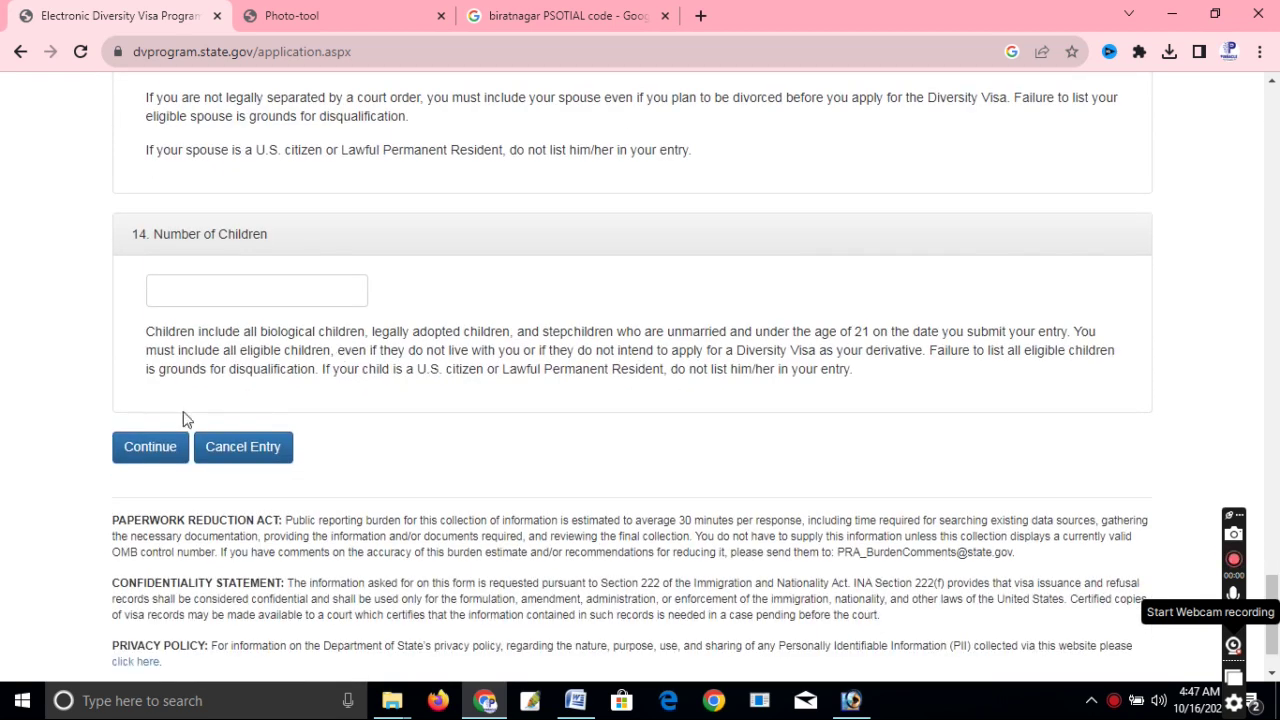
Continue past Part One to the Part Two – Derivatives page showing spouse name and birth date fields.
left_click(152, 446)
scroll(537, 336, "up", 2)
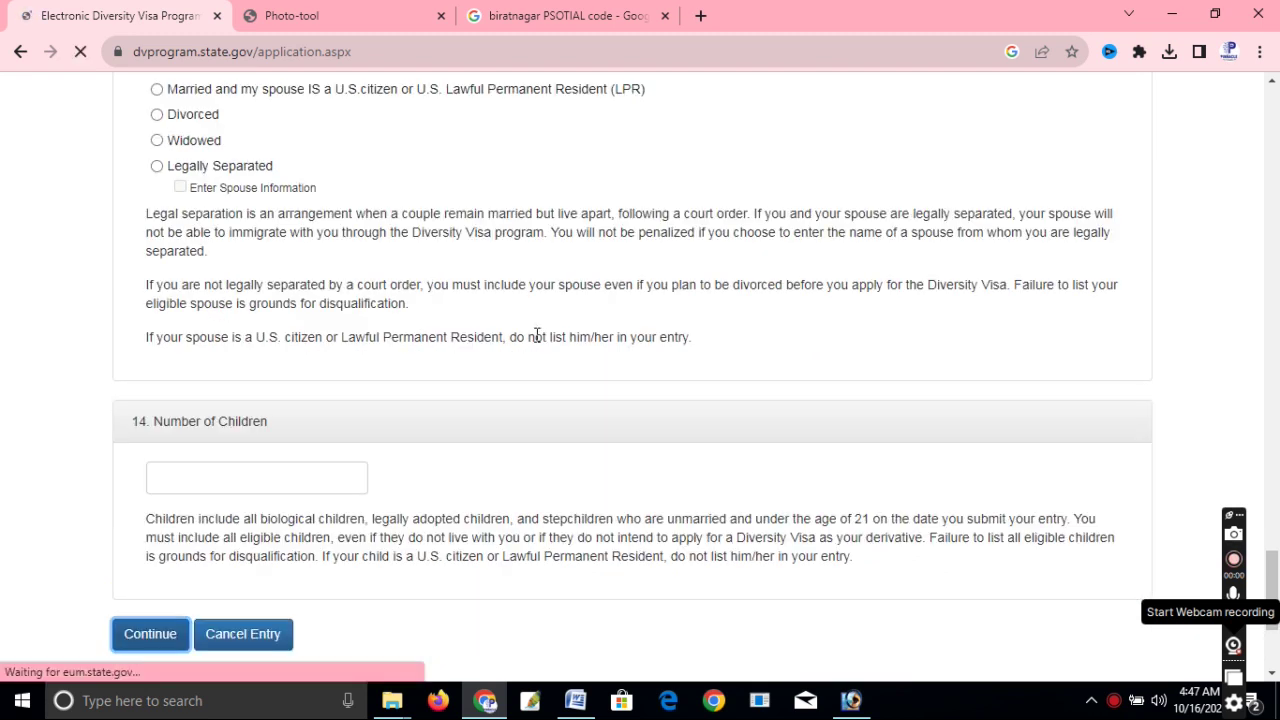
scroll(397, 363, "down", 3)
scroll(358, 346, "up", 2)
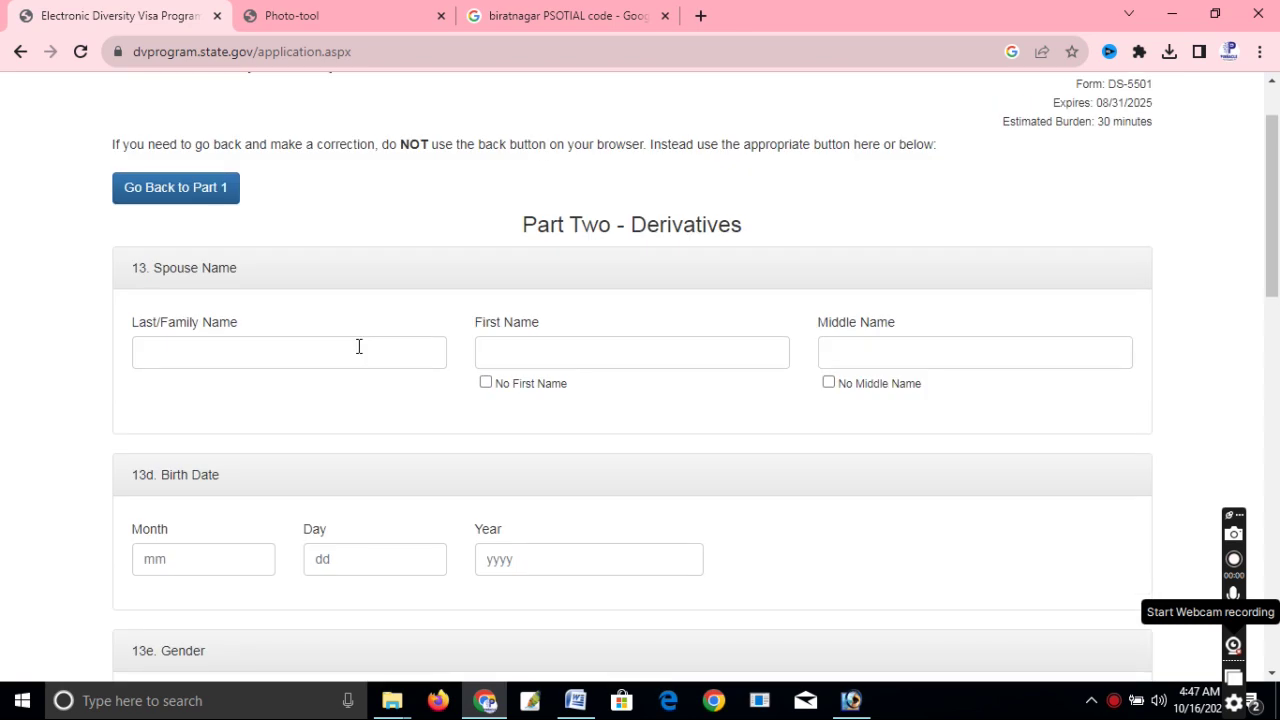